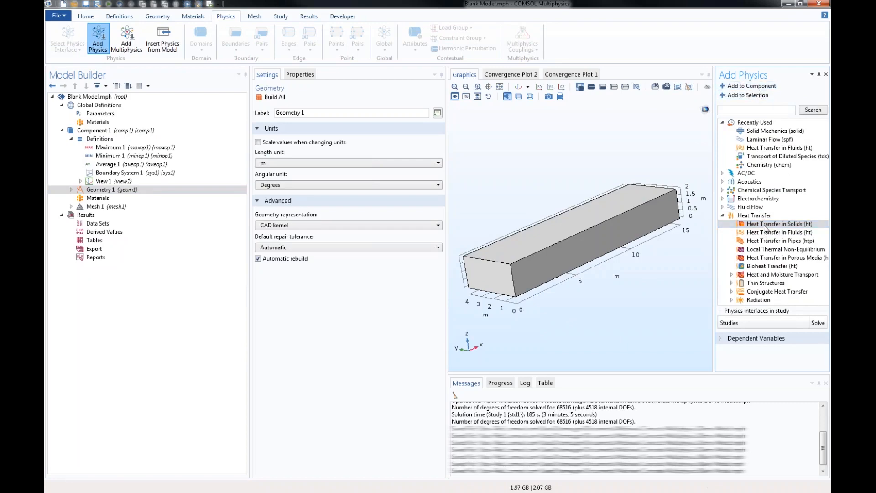
- Add the Heat Transfer in Solids and Solid Mechanics physics interfaces to Component 1
double_click(751, 222)
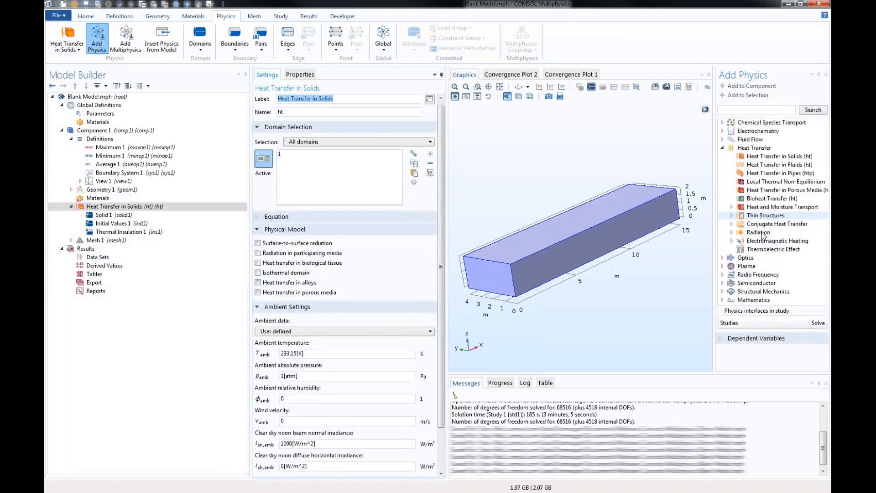
scroll(764, 236, "down", 3)
left_click(723, 292)
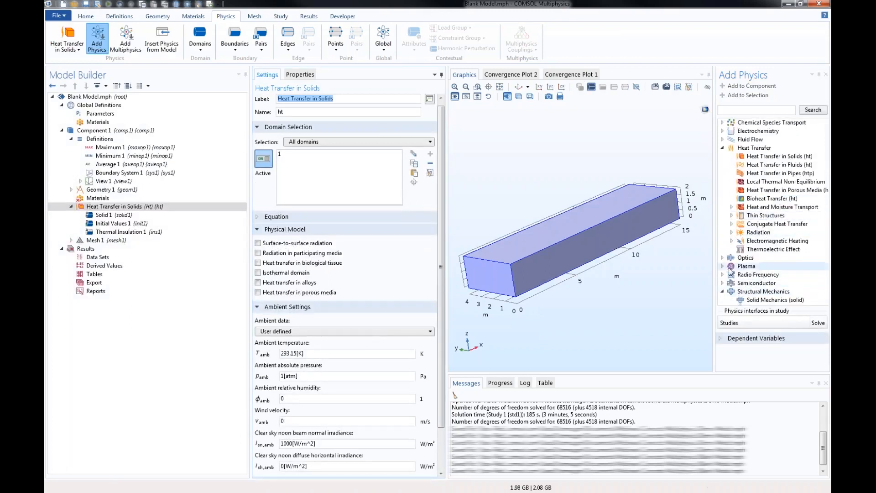
scroll(748, 269, "down", 5)
left_click(772, 156)
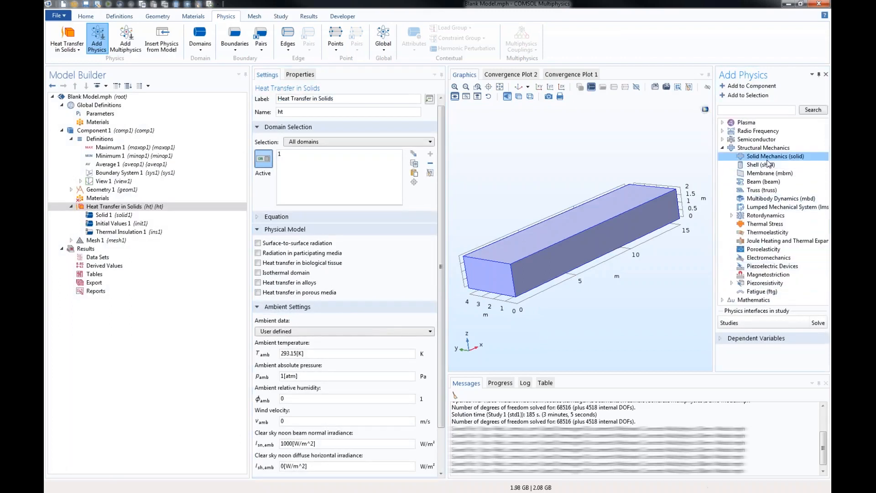
left_click(742, 86)
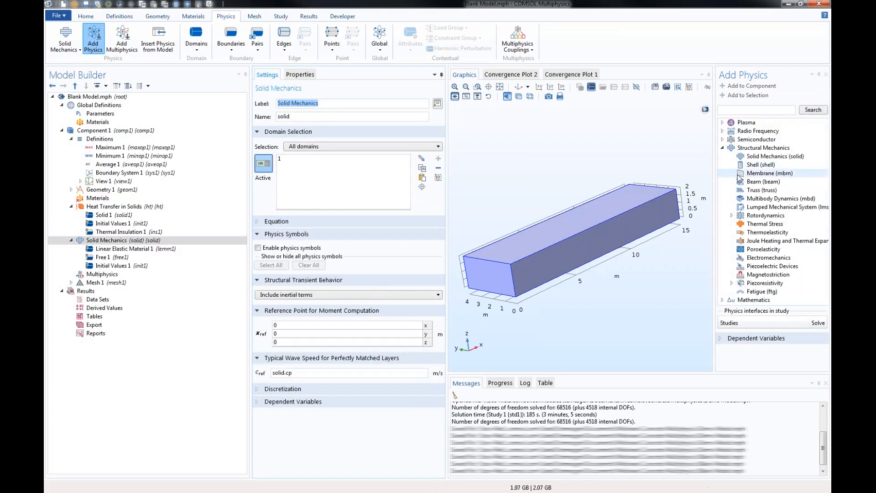
- Add the Domain ODEs and DAEs interface from the Mathematics group to the component and finish adding physics
left_click(723, 148)
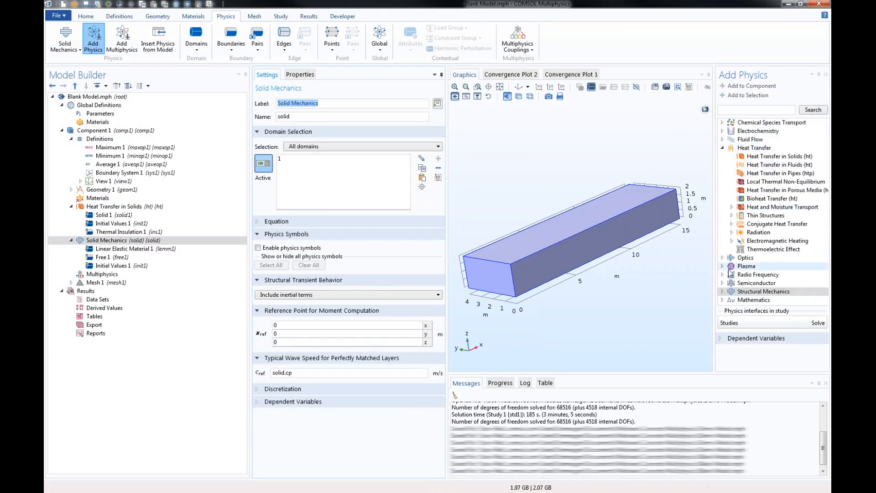
left_click(723, 300)
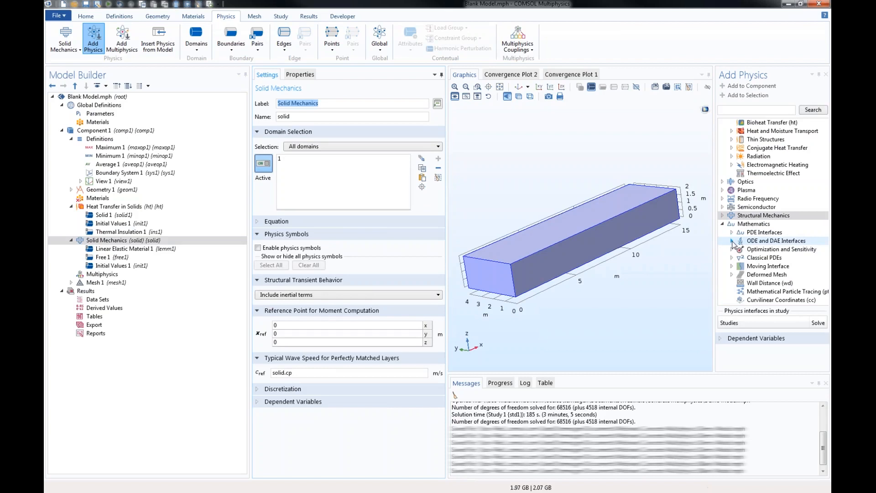
left_click(732, 241)
scroll(739, 242, "down", 1)
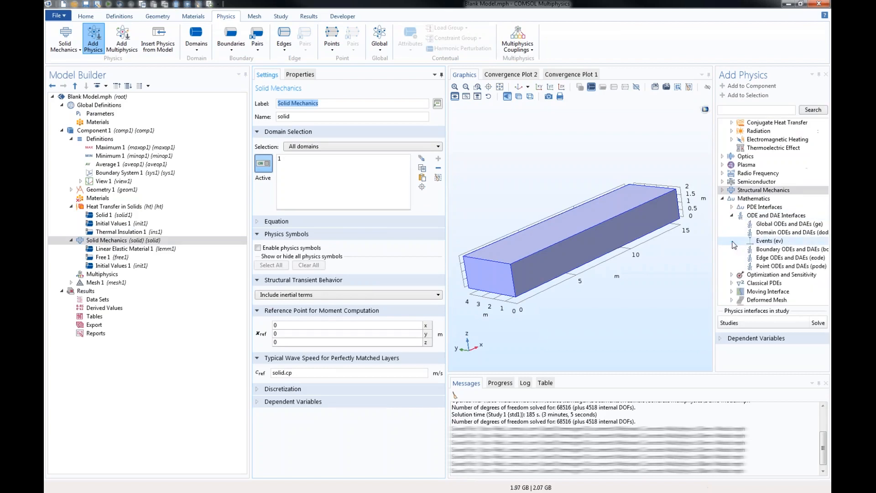
left_click(761, 236)
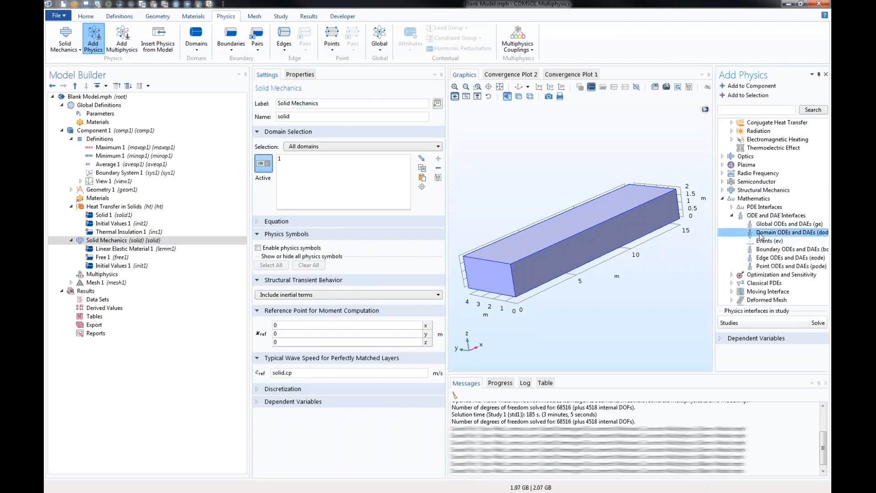
left_click(753, 87)
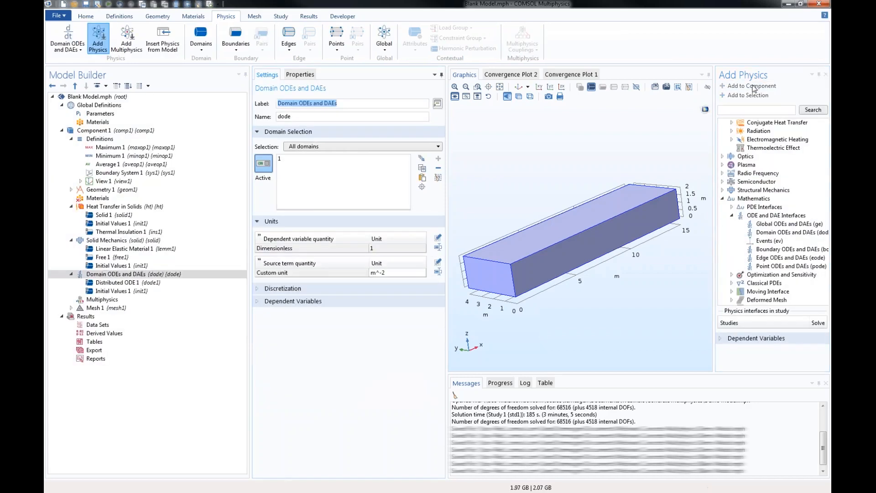
left_click(826, 74)
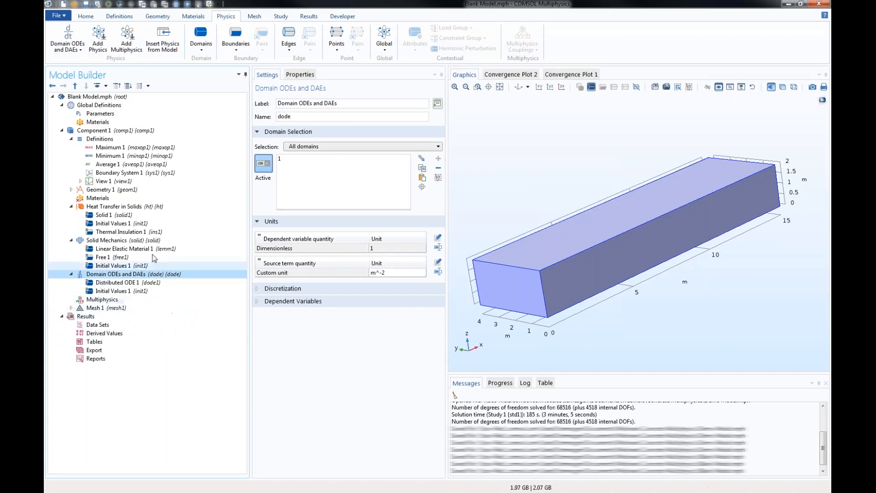
- Add the built-in Concrete material from the library to the component's materials
left_click(101, 199)
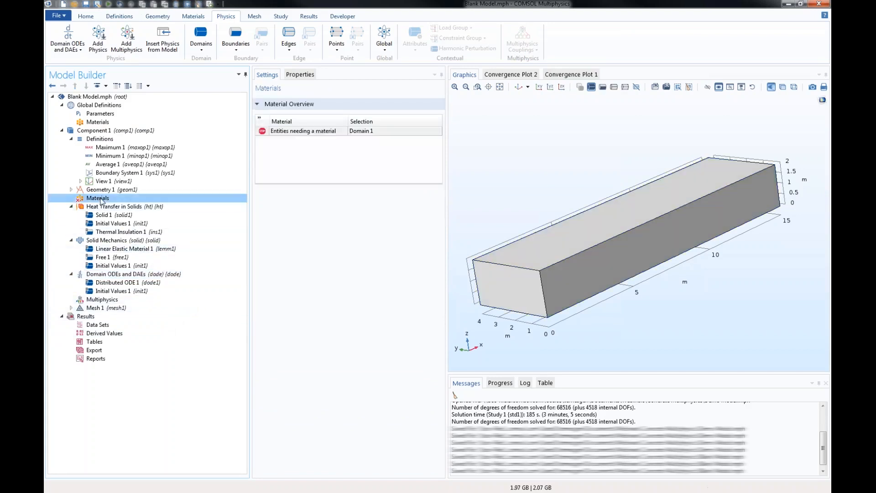
right_click(101, 201)
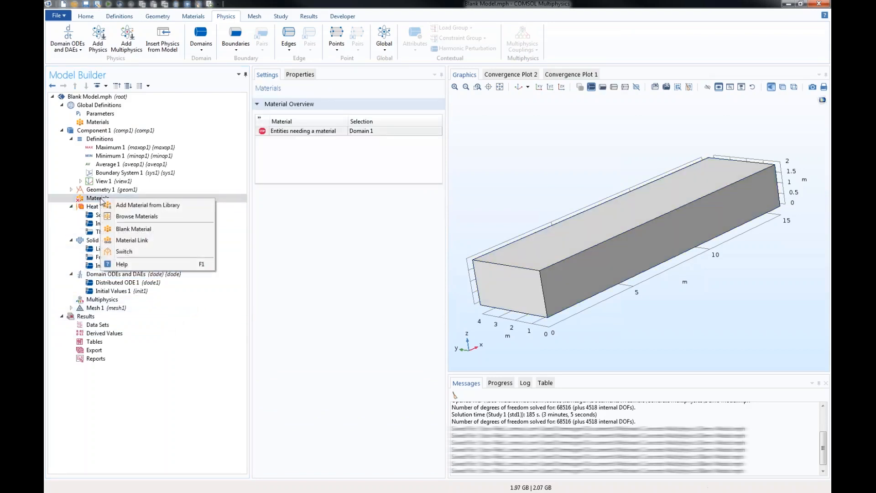
left_click(132, 207)
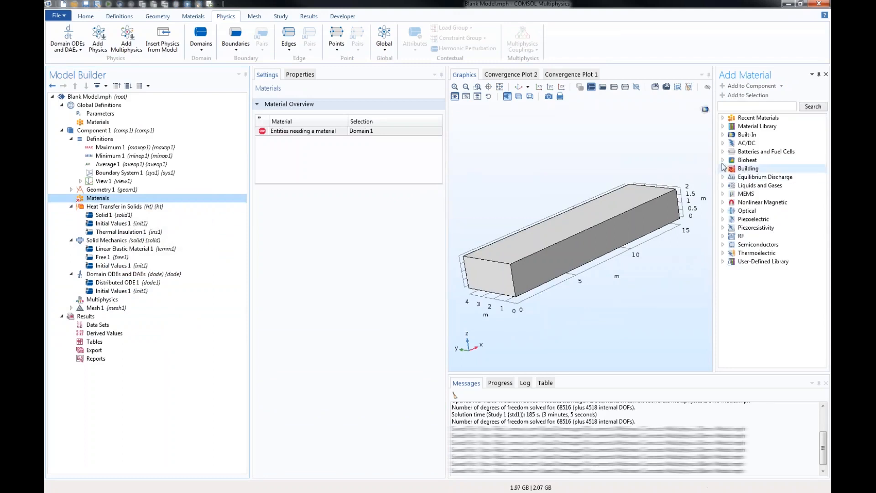
left_click(722, 135)
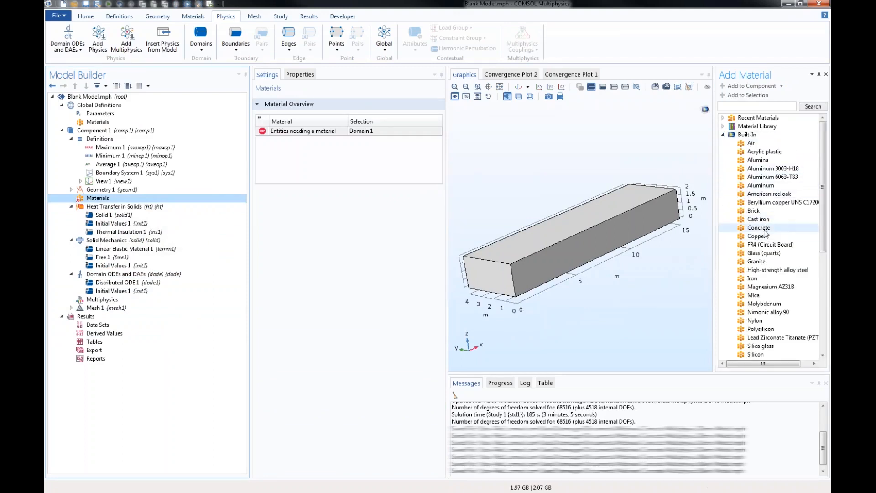
left_click(762, 228)
left_click(749, 86)
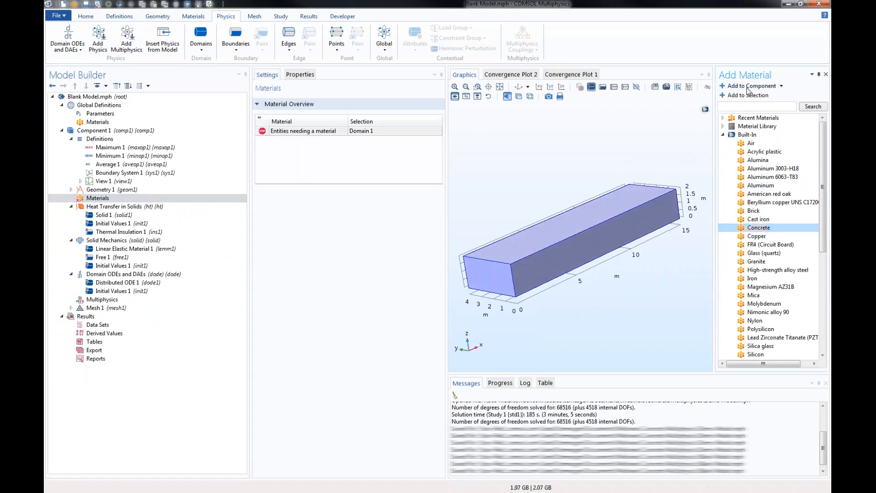
left_click(826, 75)
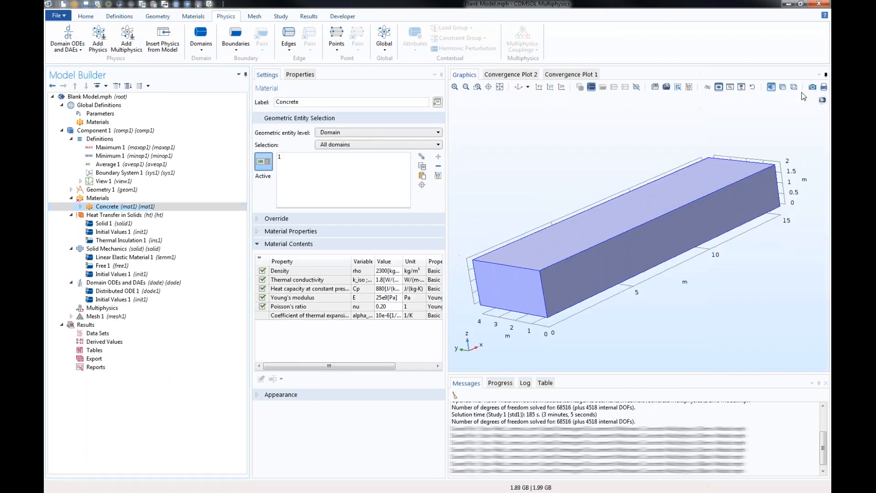
left_click_drag(511, 165, 512, 161)
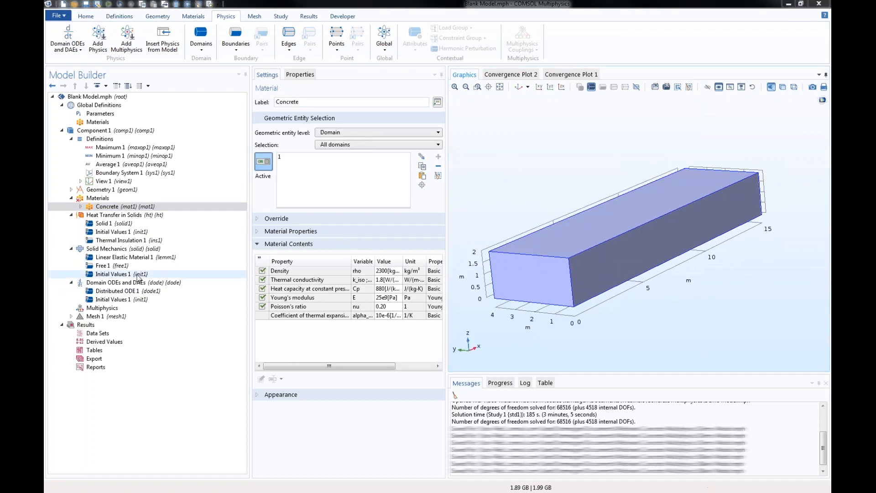
left_click(97, 199)
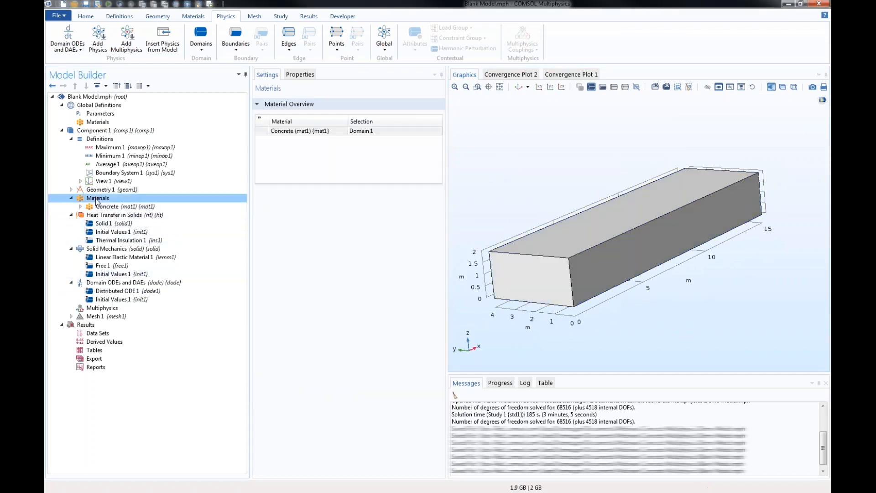
left_click(109, 208)
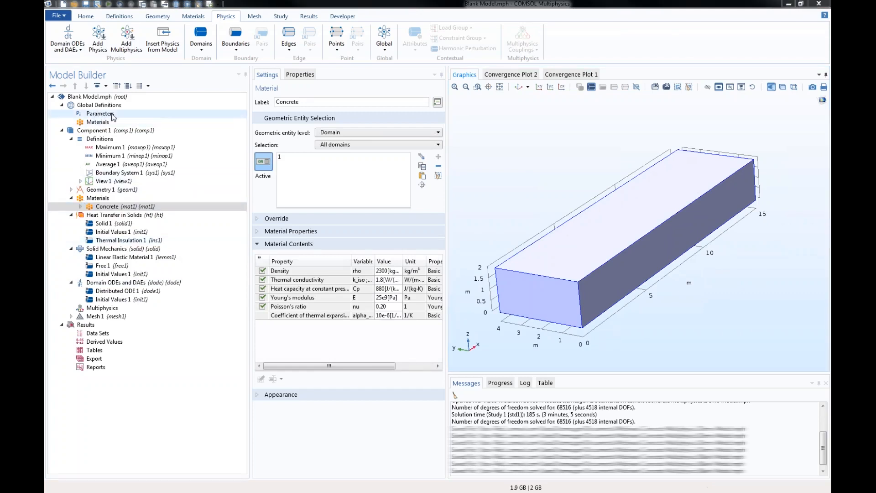
left_click(103, 105)
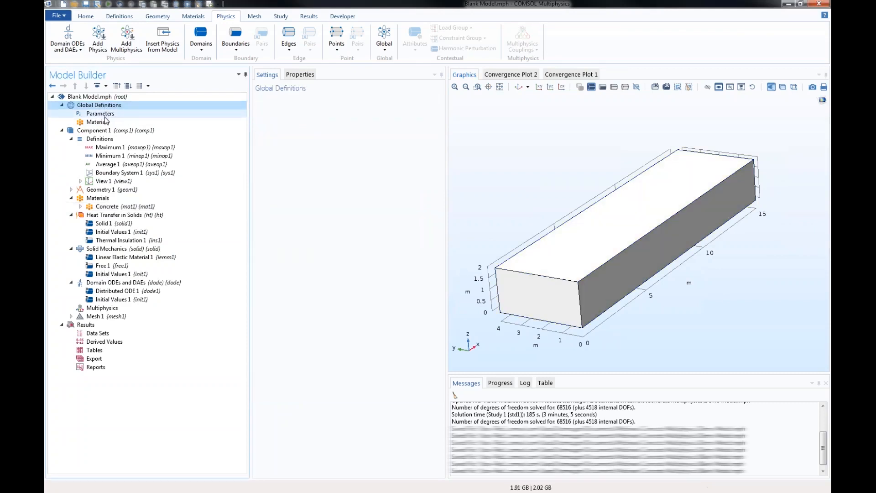
left_click(121, 241)
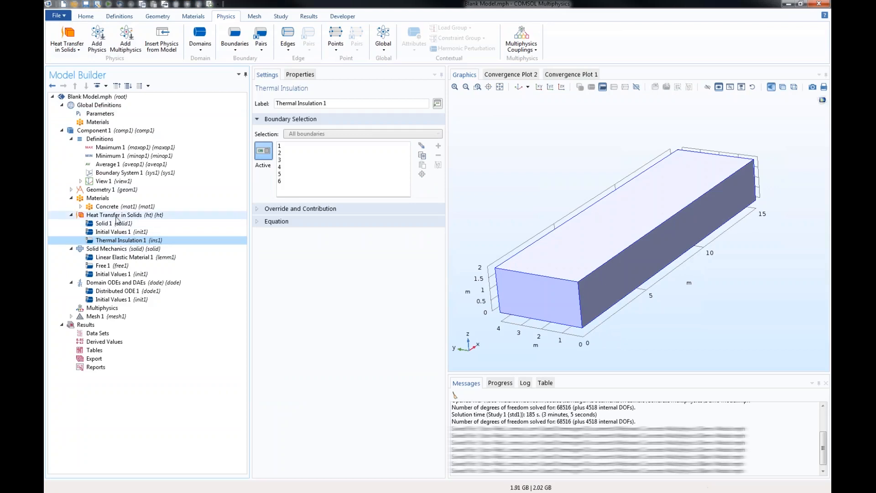
- Add a Heat Flux boundary condition to Heat Transfer in Solids and apply it to all boundaries
left_click(116, 217)
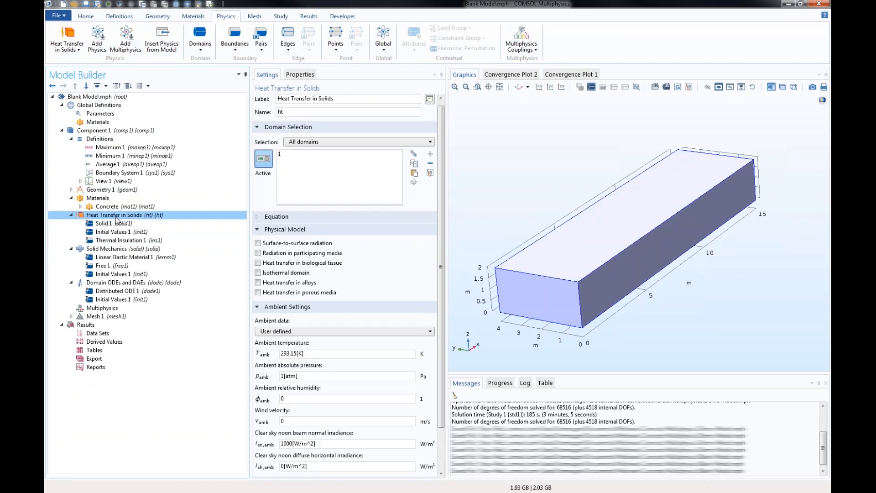
right_click(117, 219)
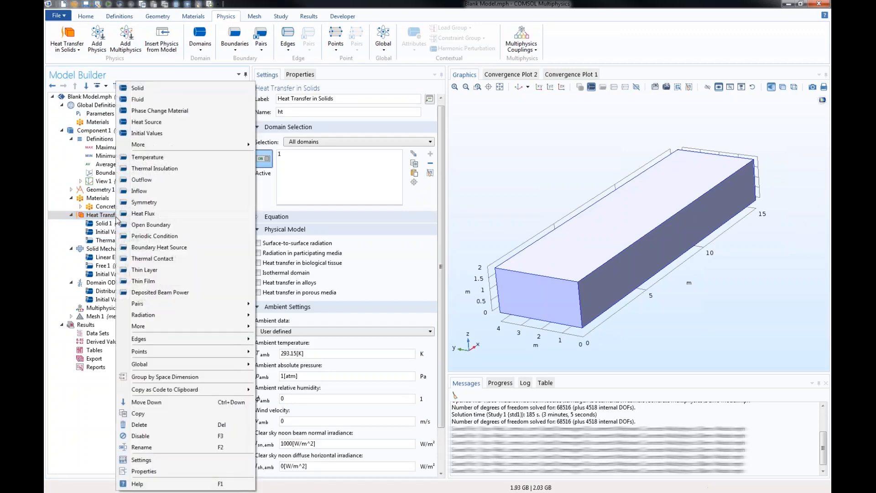
left_click(147, 217)
left_click_drag(500, 184, 506, 168)
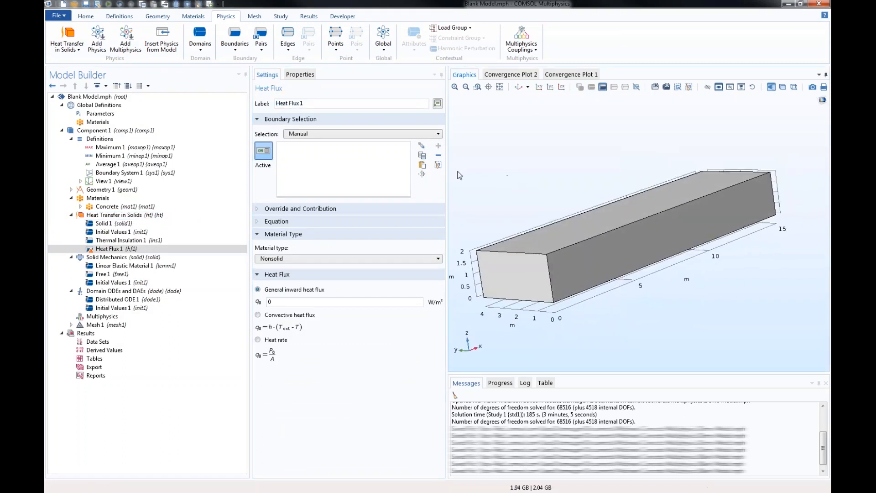
left_click(336, 134)
left_click(325, 150)
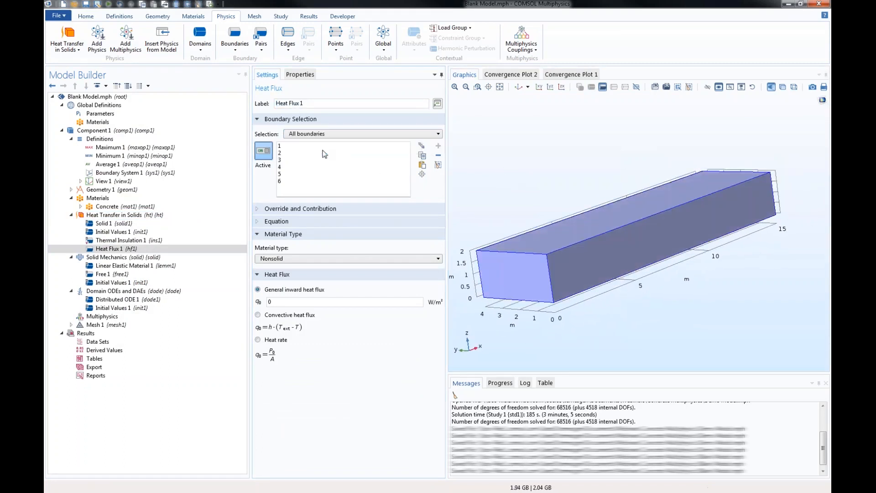
- Make the heat flux convective with a heat transfer coefficient of 14 W/(m²·K) and Ambient temperature (ht) as external temperature
left_click(275, 316)
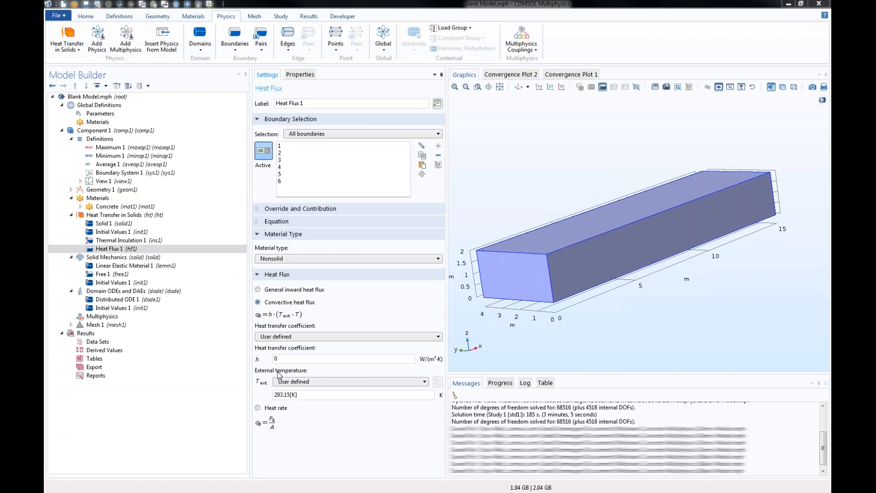
double_click(289, 358)
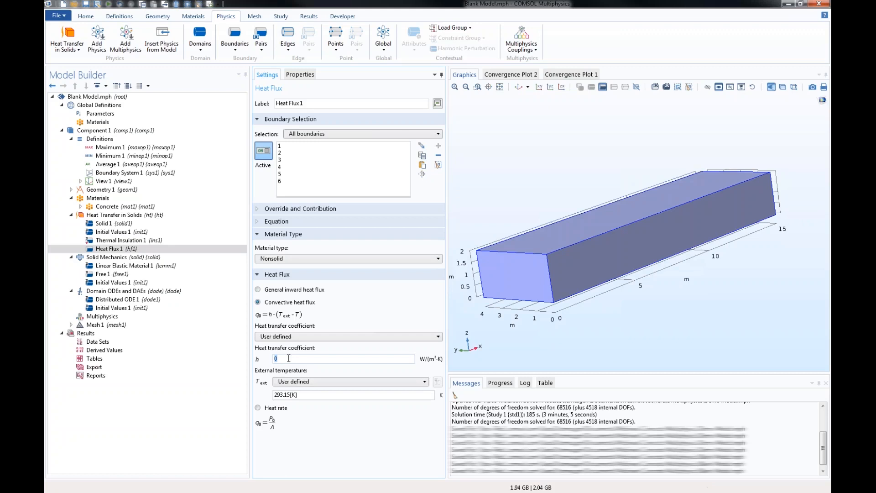
type("14")
left_click(309, 398)
left_click(325, 382)
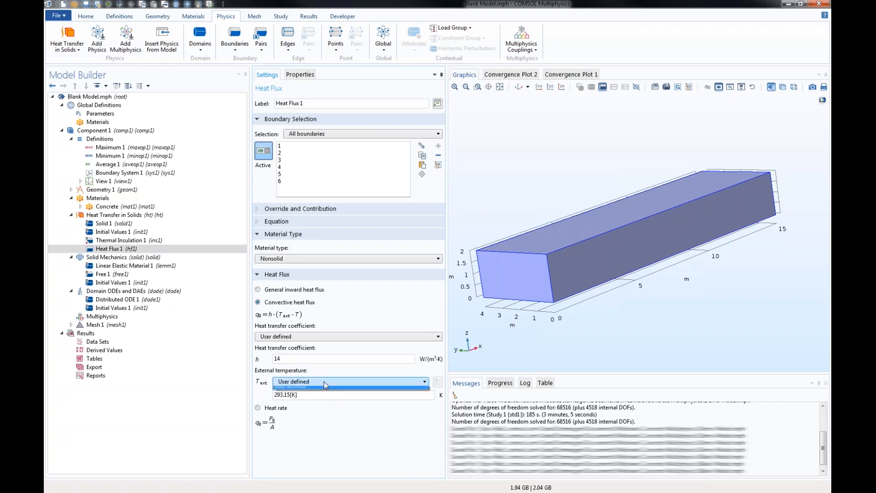
left_click(322, 395)
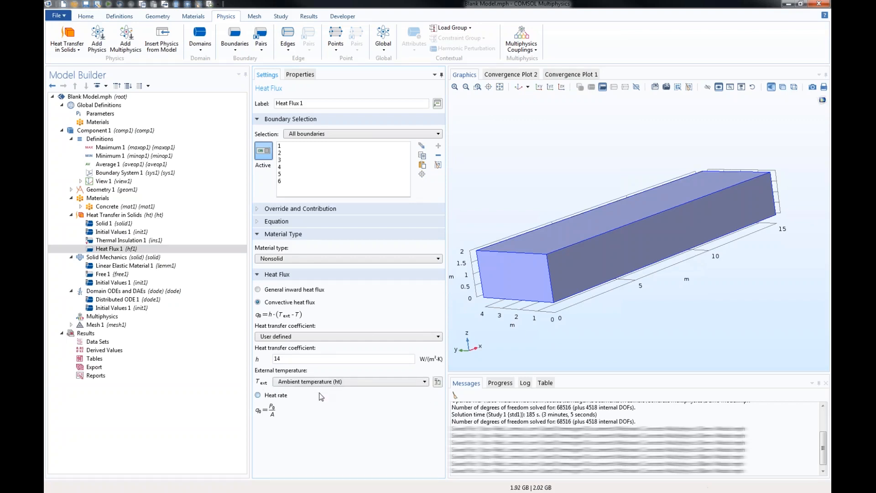
- Set the ambient temperature of the Heat Transfer in Solids interface to Tamb
left_click(137, 215)
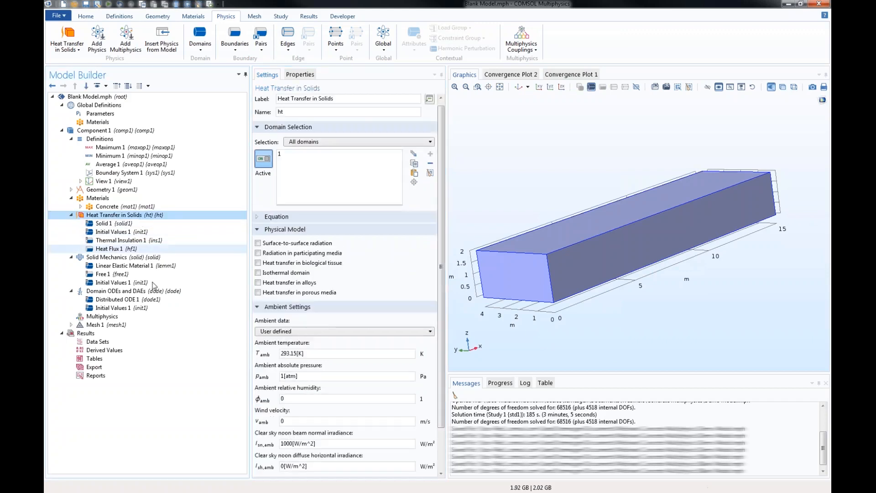
triple_click(322, 356)
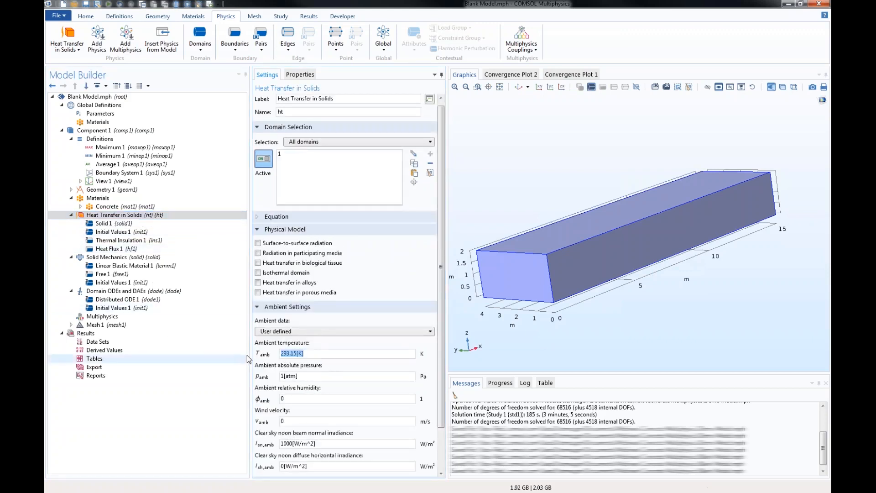
type("Ta")
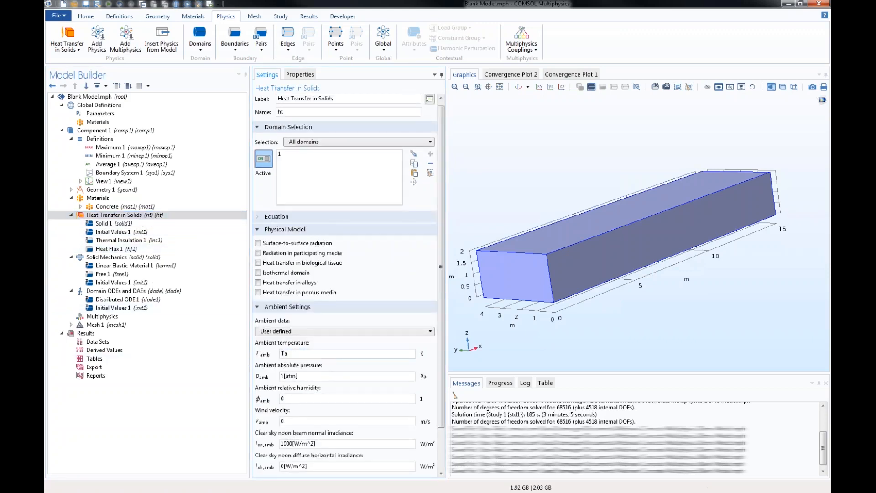
type("mb")
key("Tab")
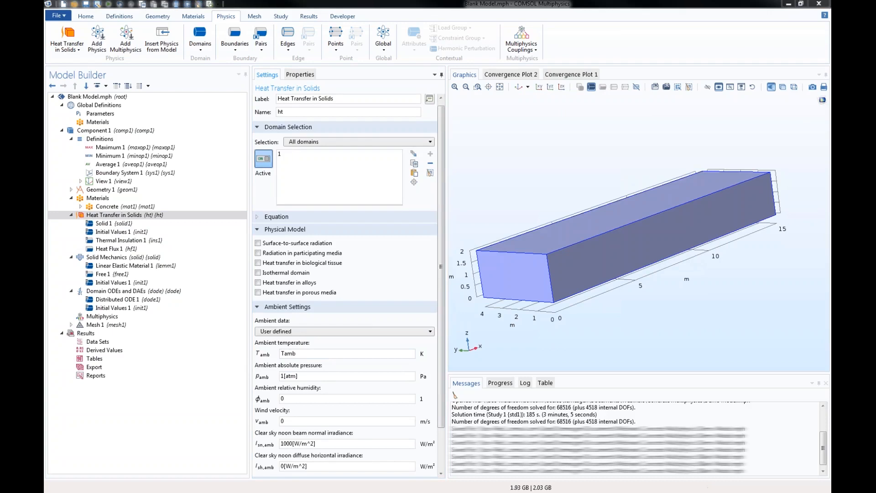
- Add a Fixed Constraint to Solid Mechanics and apply it to both end faces of the block, boundaries 1 and 6
left_click(124, 216)
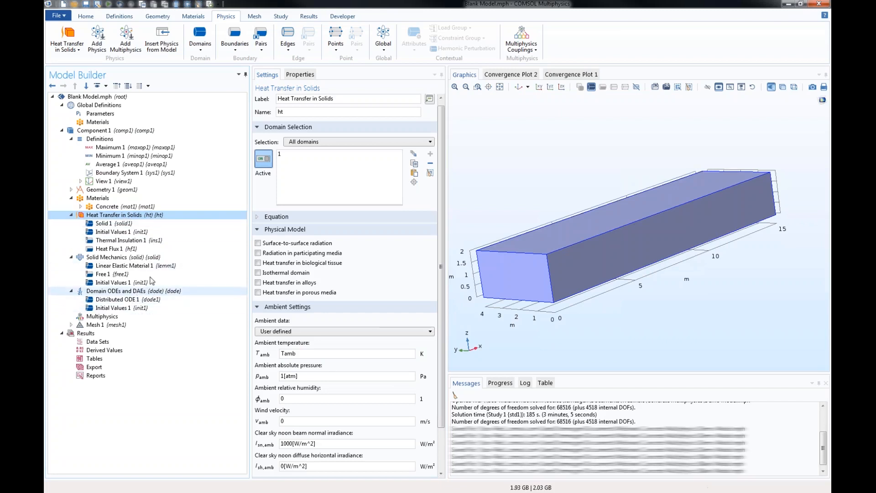
left_click(106, 258)
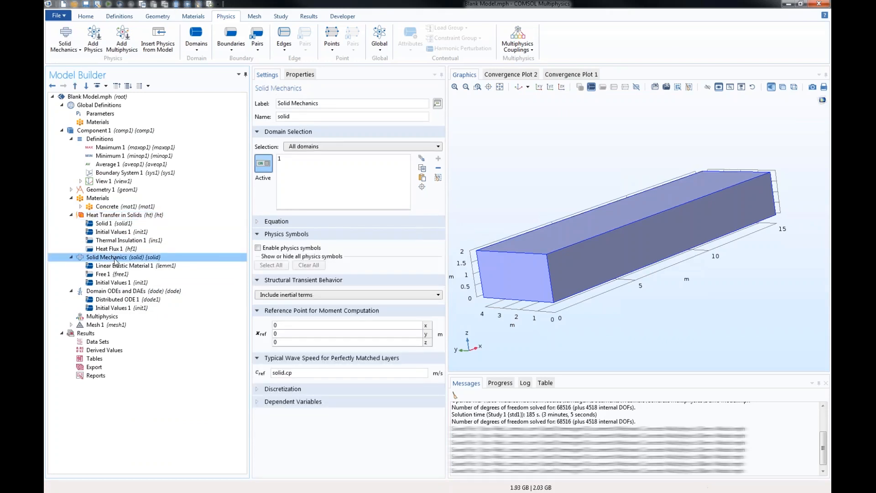
right_click(115, 261)
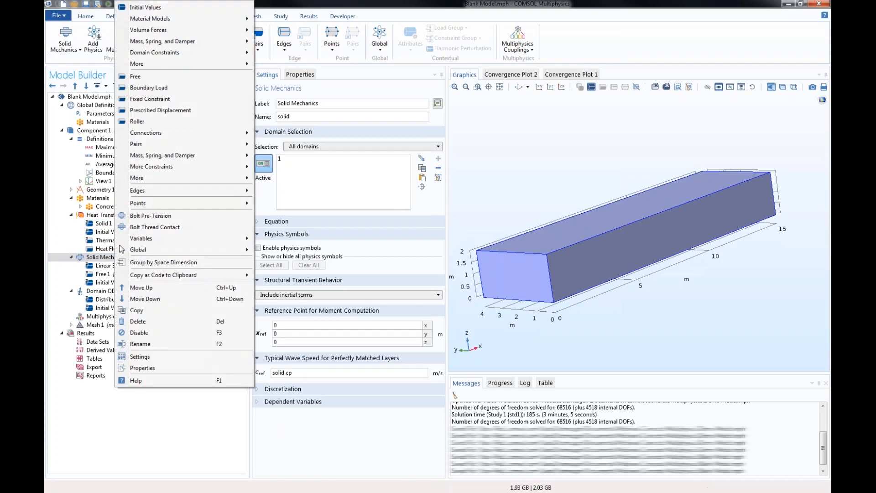
left_click(152, 99)
left_click(508, 284)
left_click_drag(771, 295, 694, 300)
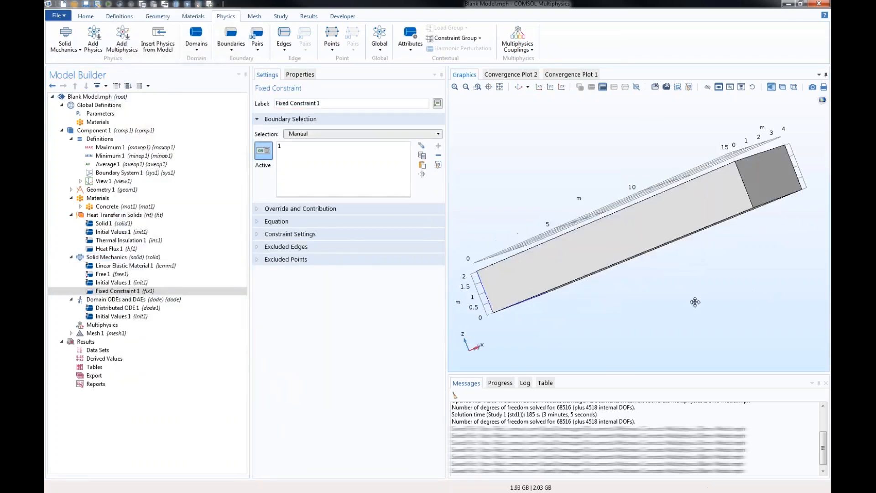
left_click(771, 173)
left_click_drag(625, 340, 691, 331)
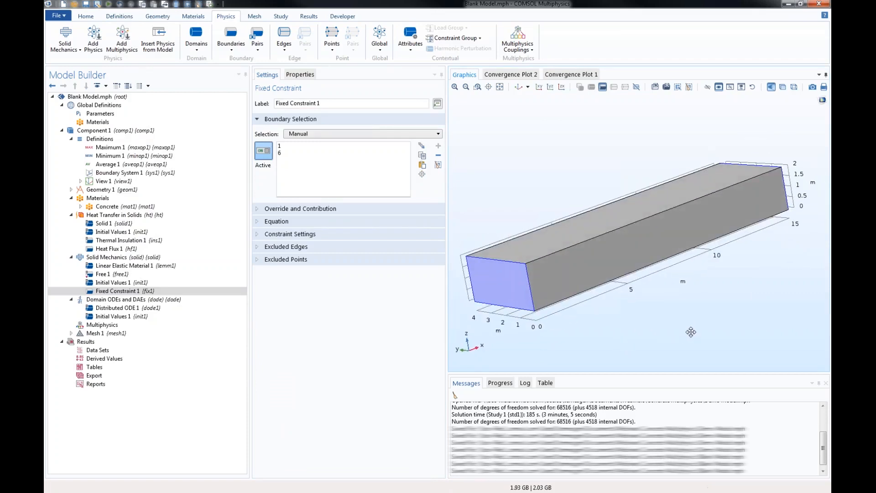
left_click(104, 259)
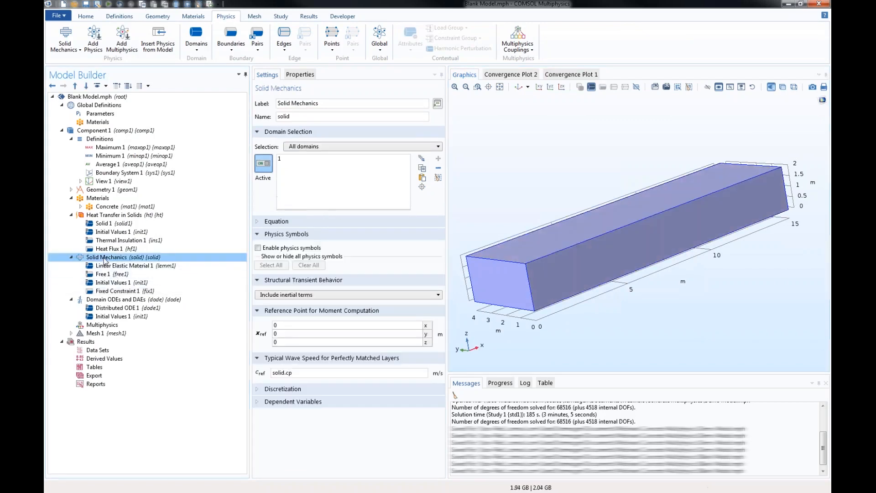
right_click(105, 259)
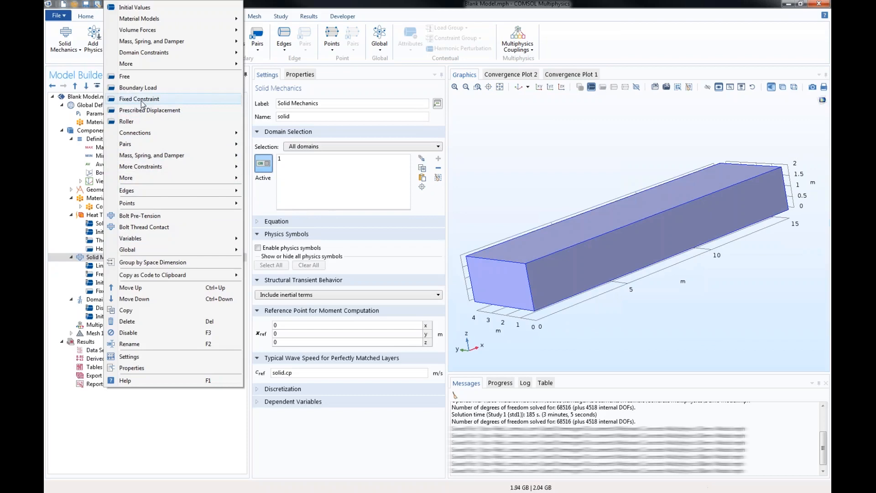
mouse_move(146, 32)
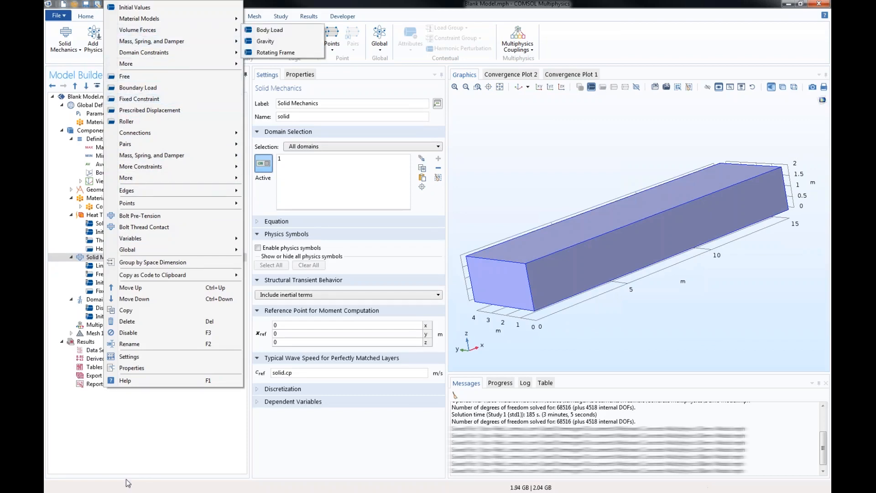
left_click(110, 451)
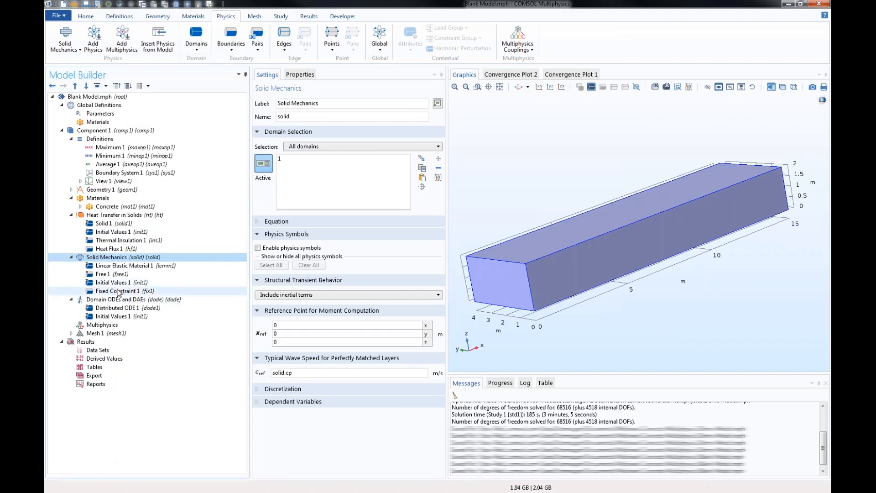
left_click(118, 292)
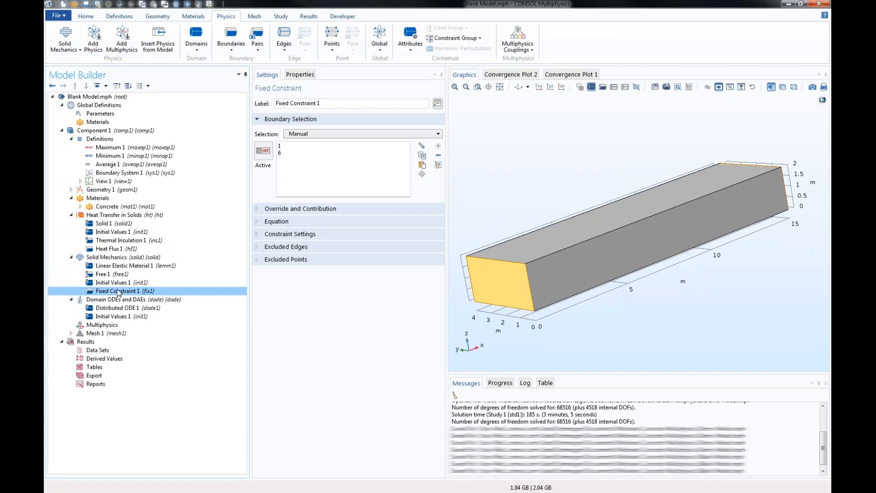
- Set the structural transient behavior of the Solid Mechanics interface to Quasi-static
left_click(110, 258)
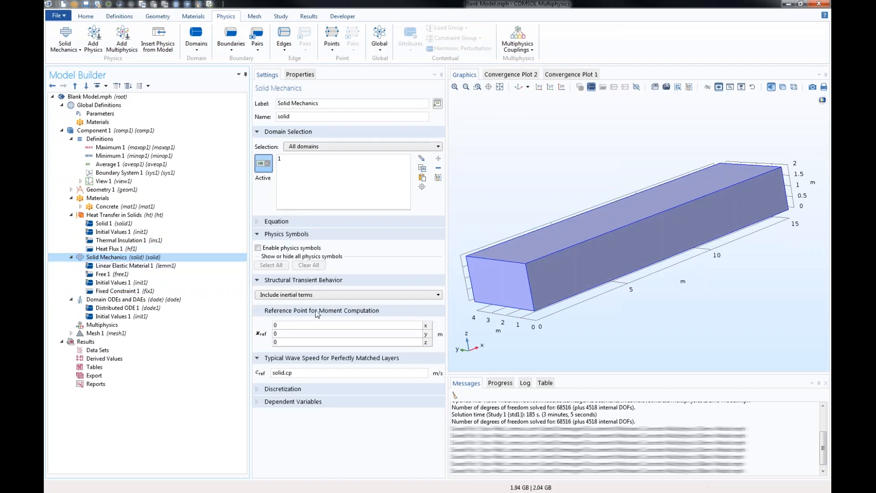
left_click(338, 294)
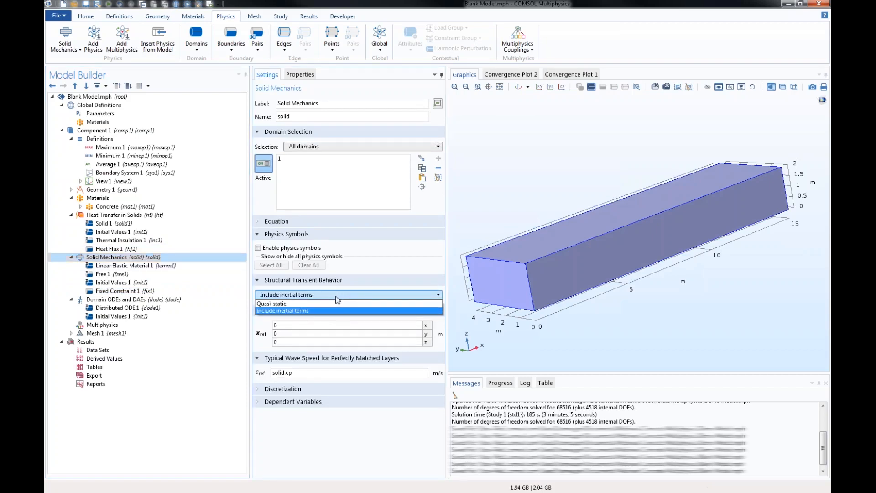
left_click(327, 305)
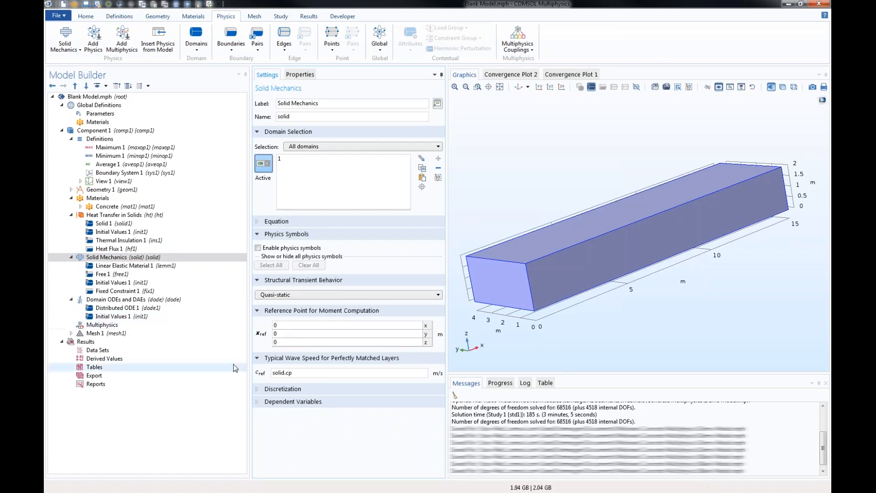
- Rename both the field and the dependent variable of the Domain ODEs and DAEs interface to alpha
left_click(109, 303)
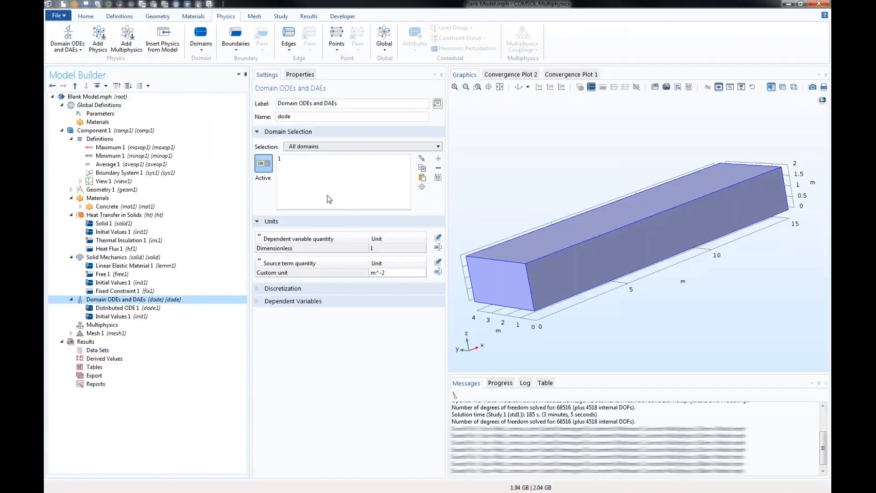
left_click(283, 301)
left_click_drag(424, 318, 396, 318)
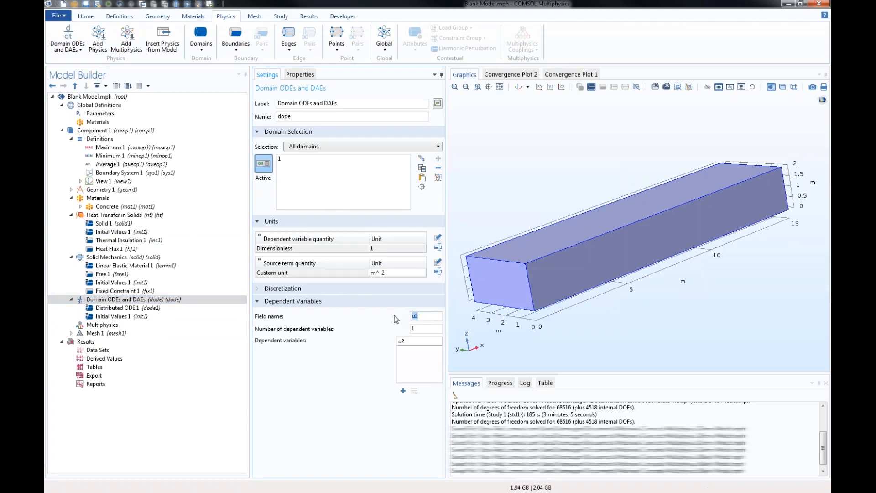
type("alpha")
key("Tab")
type("alpha")
- Set the custom unit of the Domain ODEs and DAEs source term to 1/s
left_click(393, 273)
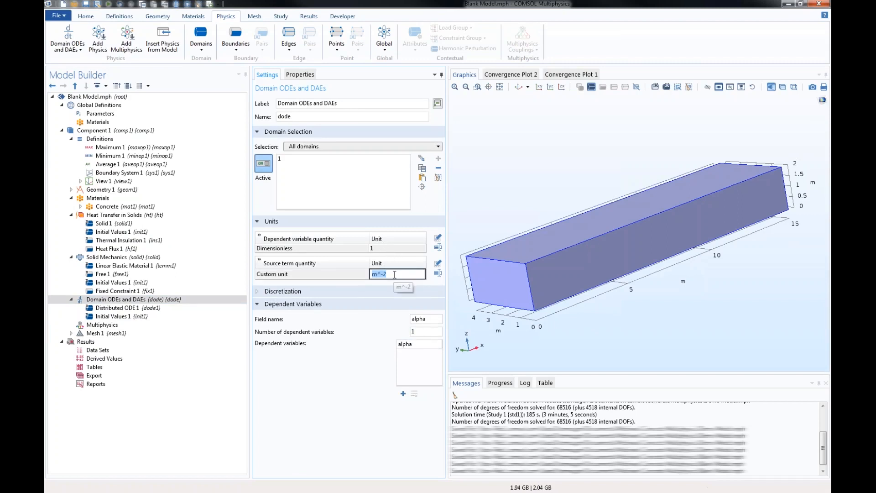
type("1/s")
key("Return")
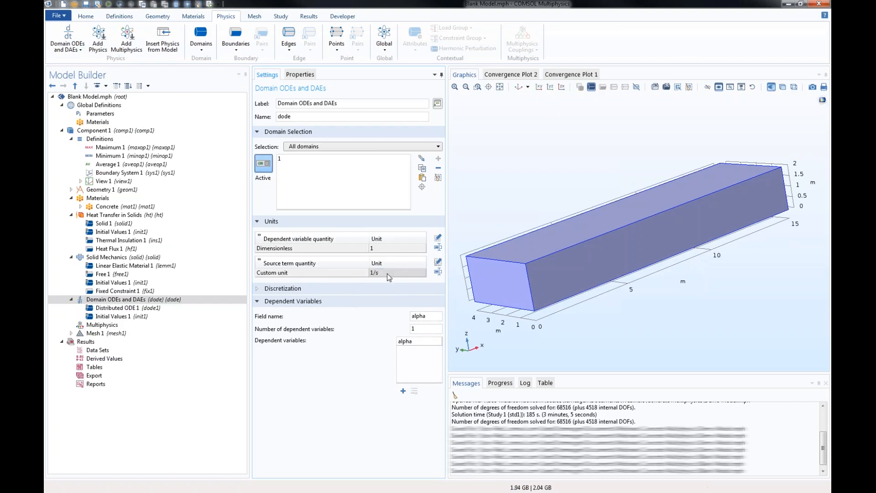
- Set the source term f of Distributed ODE 1 to the curing rate A*exp(-Ea/R_const/T)*(1-alpha)^n
left_click(135, 309)
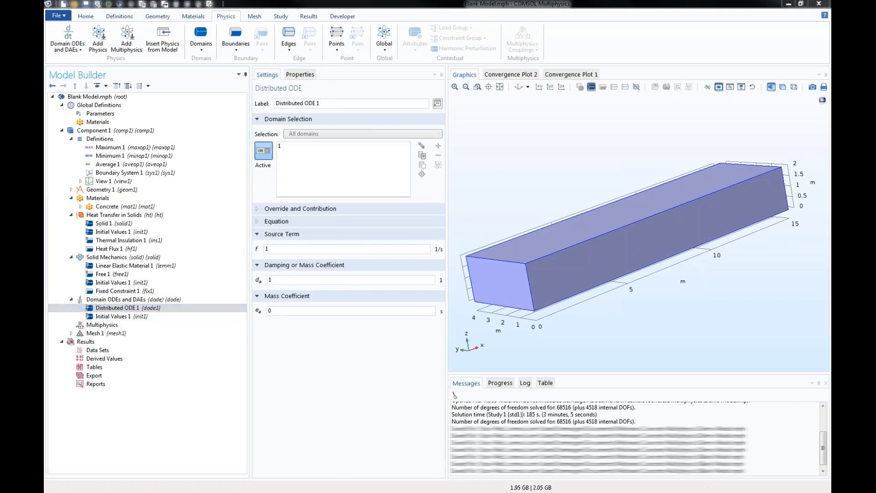
left_click(270, 223)
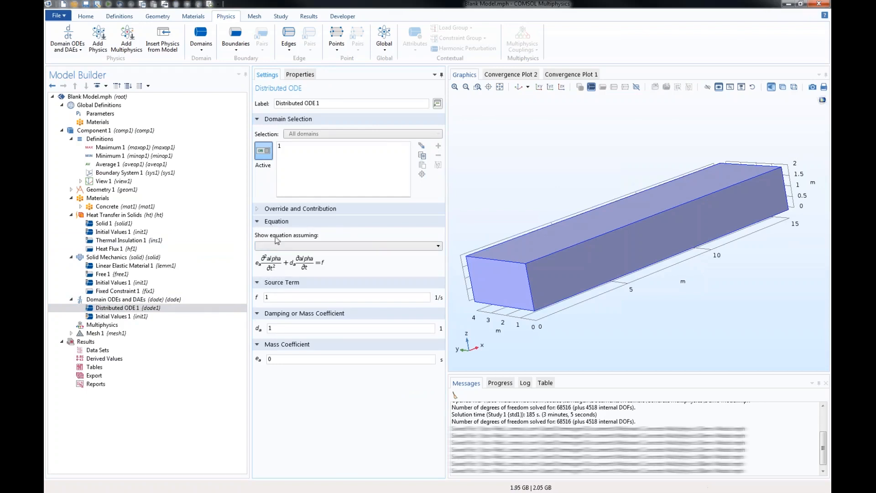
key("alt+Tab")
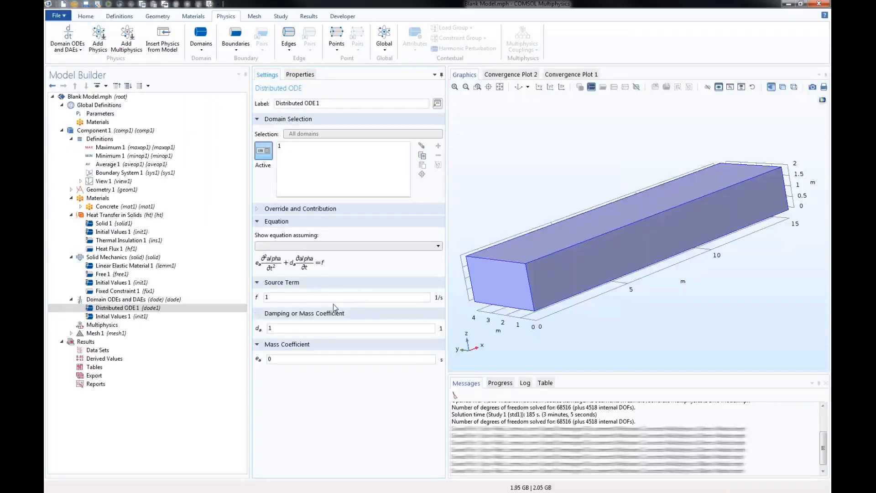
double_click(305, 300)
type("A")
type("*exp")
type("(-)")
key("Left")
type("-Ea/R_const/T")
type("*")
type("1-alpha)^n")
double_click(270, 329)
left_click(218, 318)
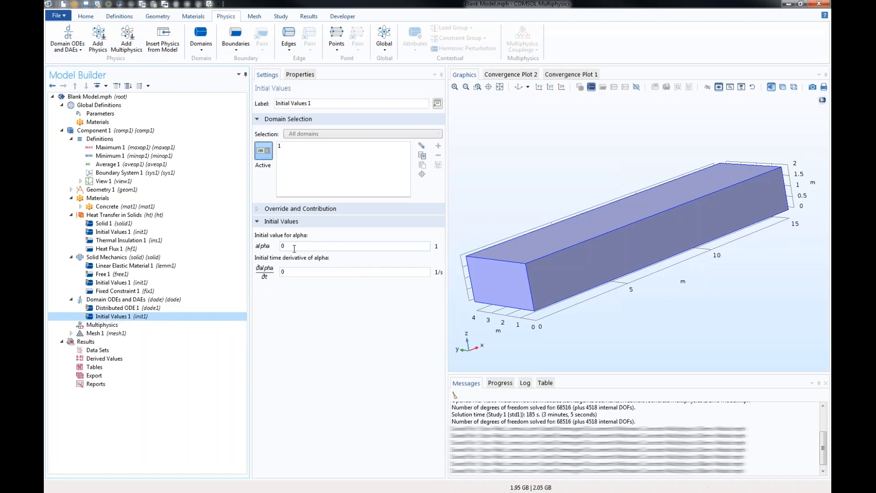
left_click(110, 250)
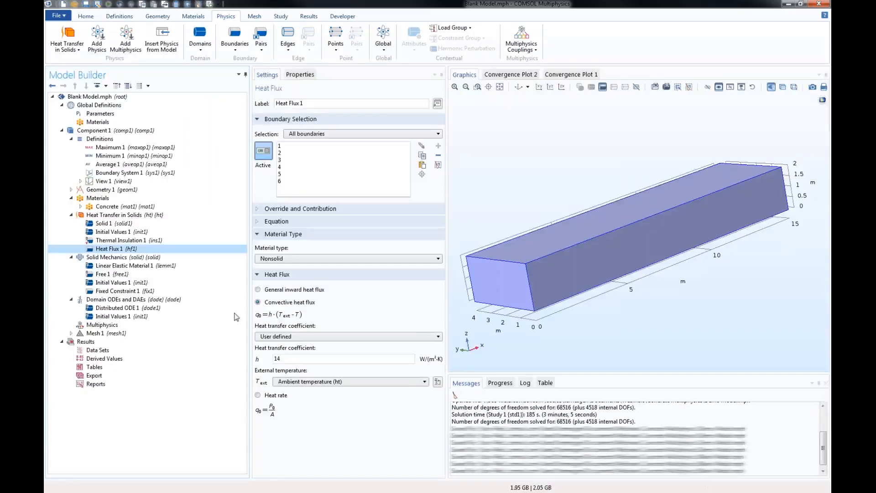
- Add a domain Heat Source to Heat Transfer in Solids and apply it to the concrete block
left_click(117, 217)
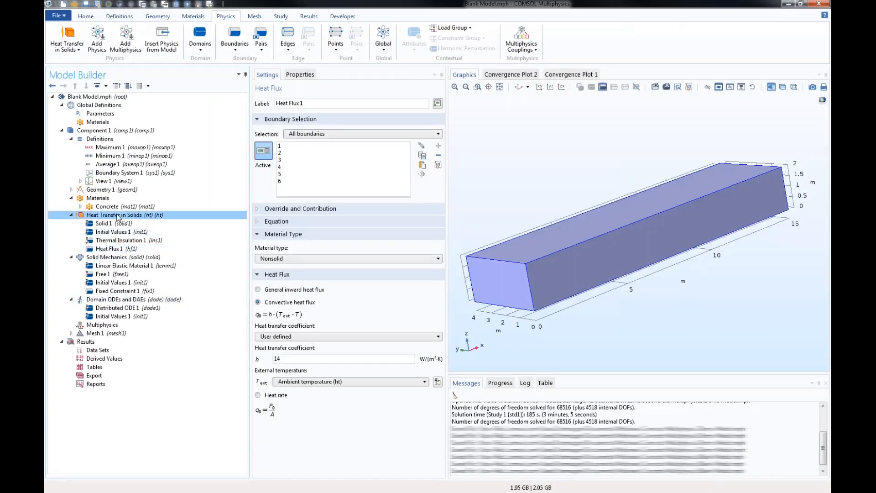
right_click(118, 217)
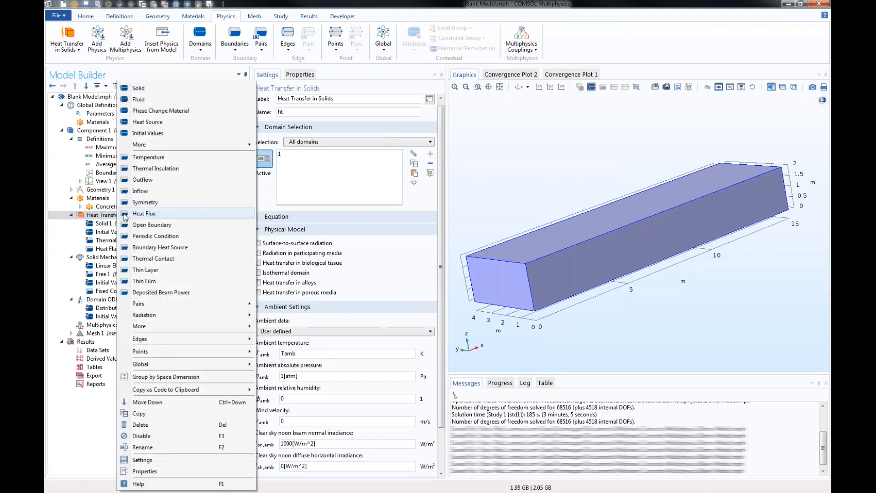
left_click(148, 122)
left_click(626, 256)
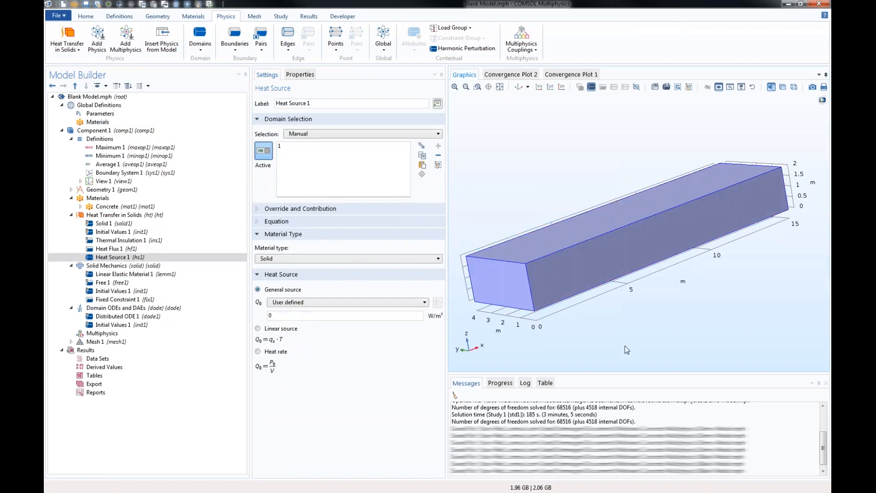
- Define the heat source as a user-defined general source with the expression solid.rho*Hr*alphat
double_click(284, 319)
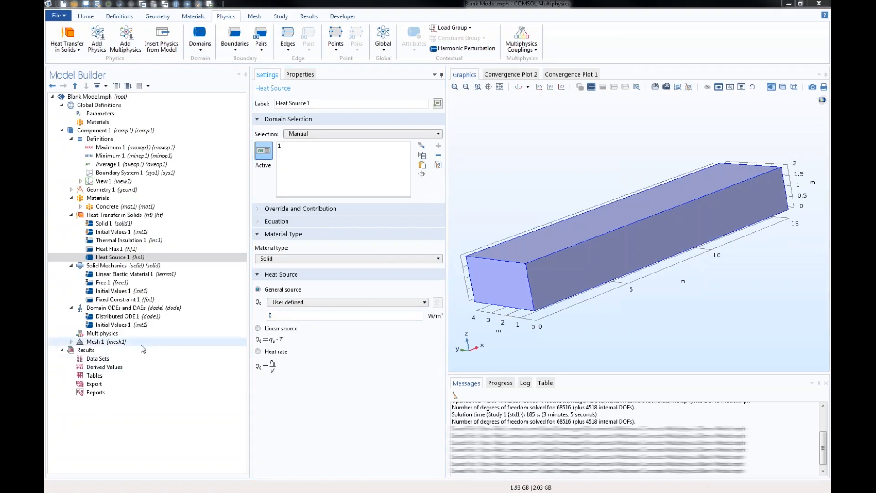
double_click(280, 318)
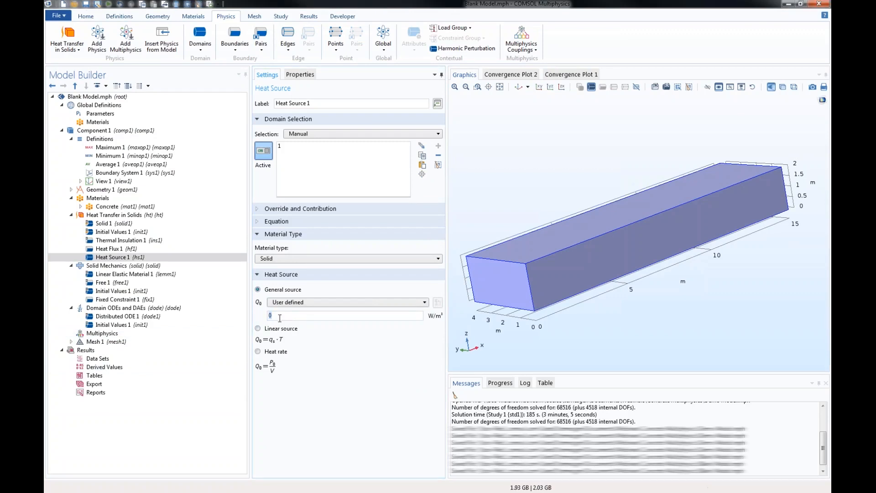
type("solid.rho*Hr*alphat")
left_click(323, 350)
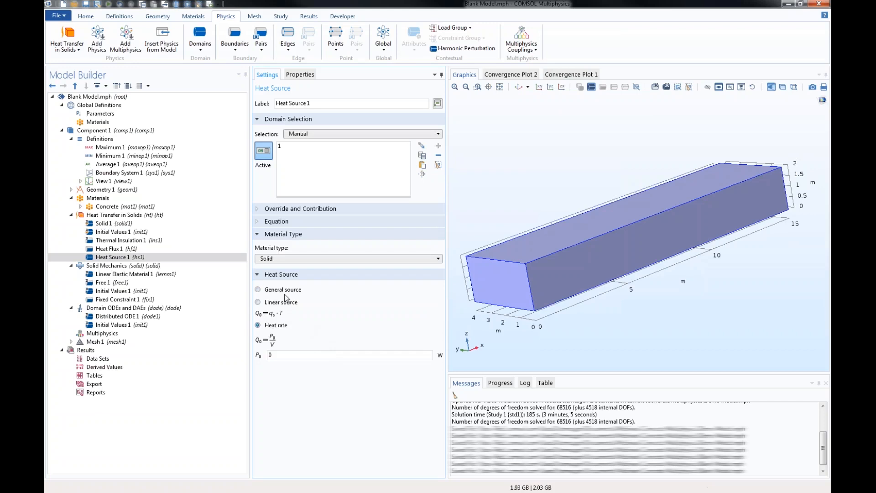
left_click(285, 290)
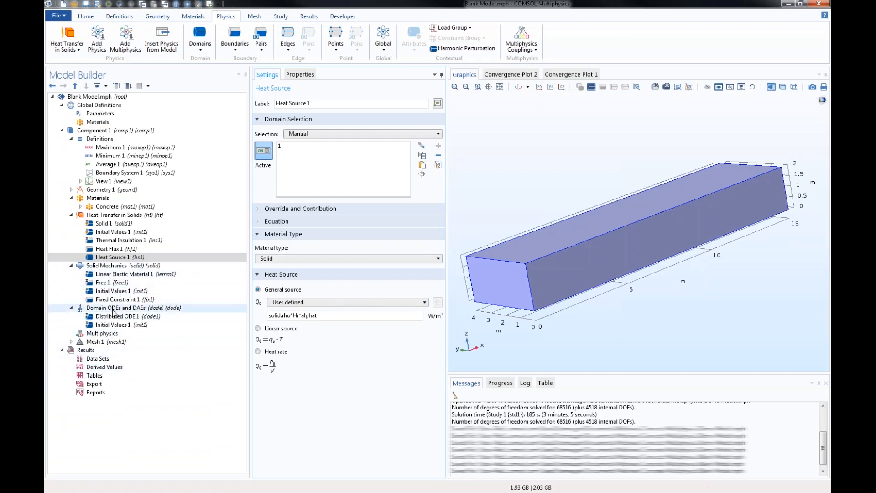
left_click(113, 311)
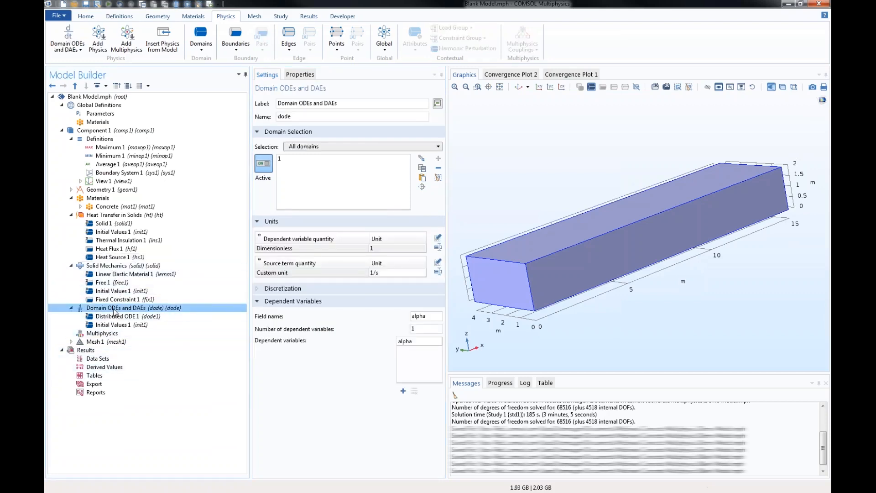
left_click(109, 217)
left_click(107, 266)
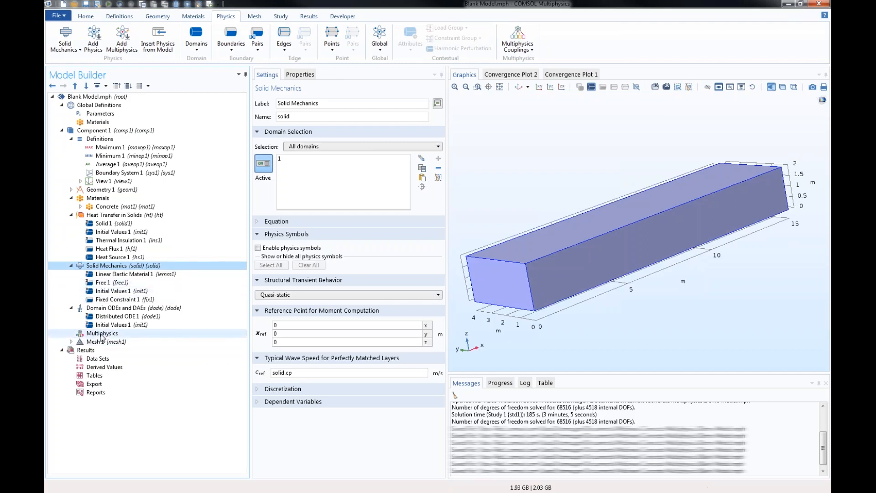
- Add a Thermal Expansion multiphysics coupling and apply it to the concrete block domain
left_click(102, 334)
right_click(102, 335)
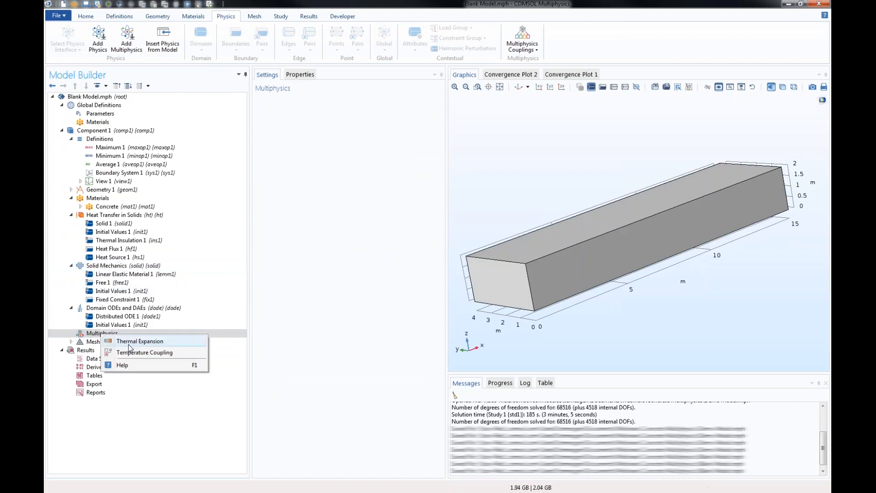
left_click(140, 343)
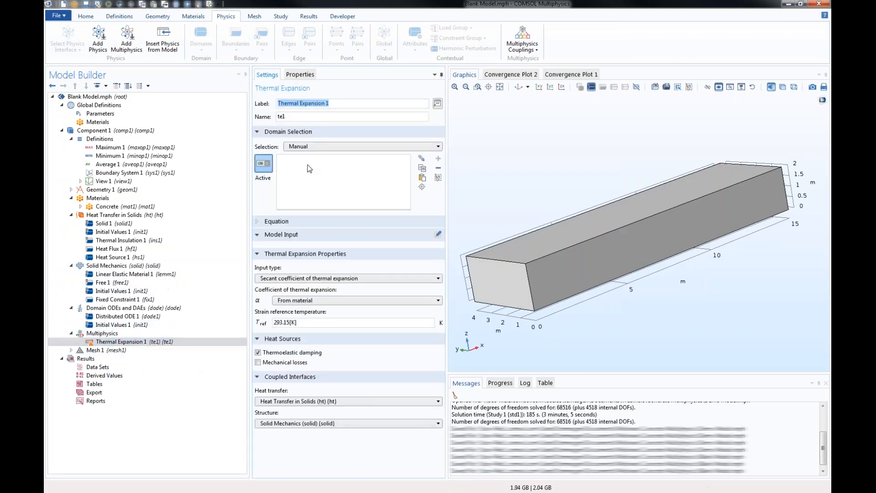
left_click(568, 245)
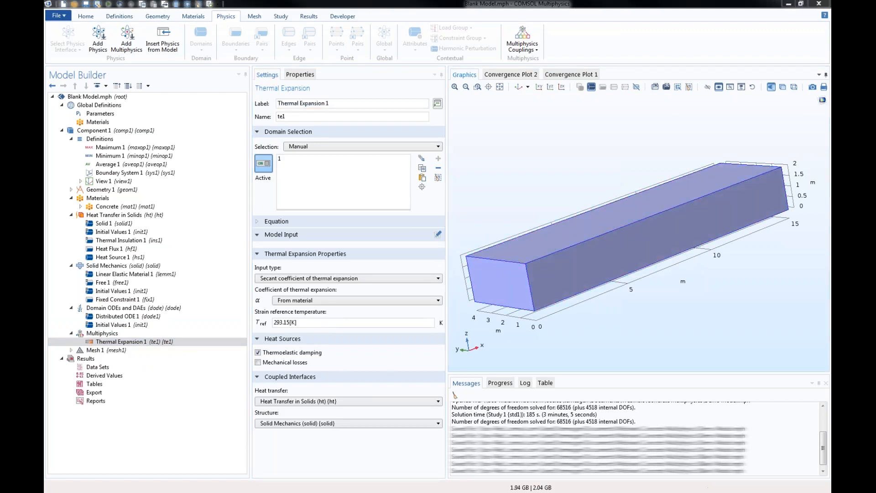
- Set the strain reference temperature of the Thermal Expansion coupling to Tini
left_click(301, 323)
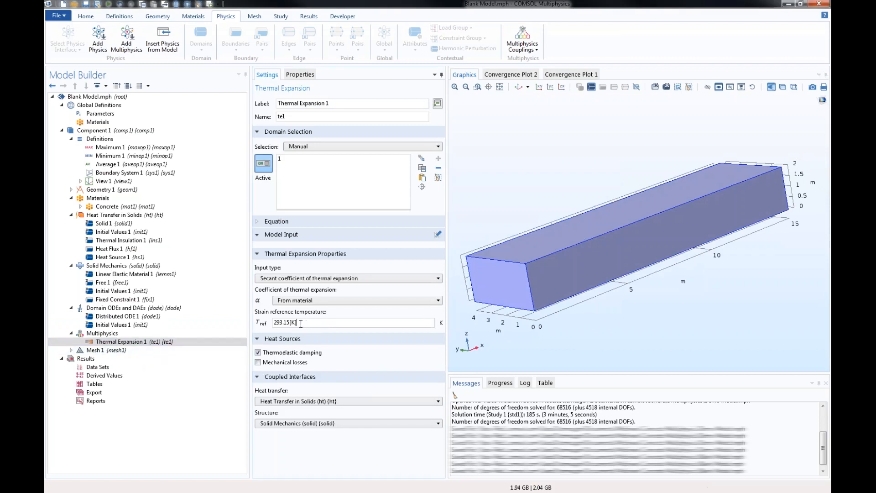
left_click_drag(300, 324, 251, 322)
type("Tini")
- Set the user-defined initial temperature of Heat Transfer in Solids to Tini
left_click(114, 236)
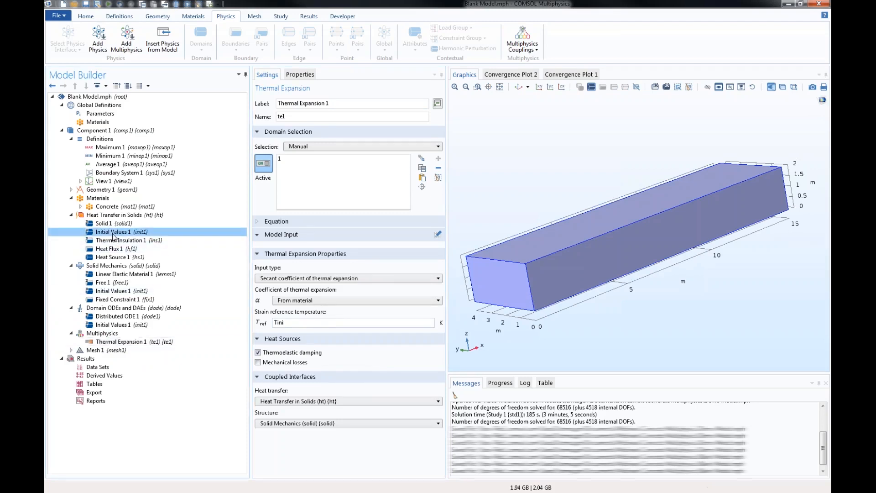
left_click_drag(315, 249, 263, 250)
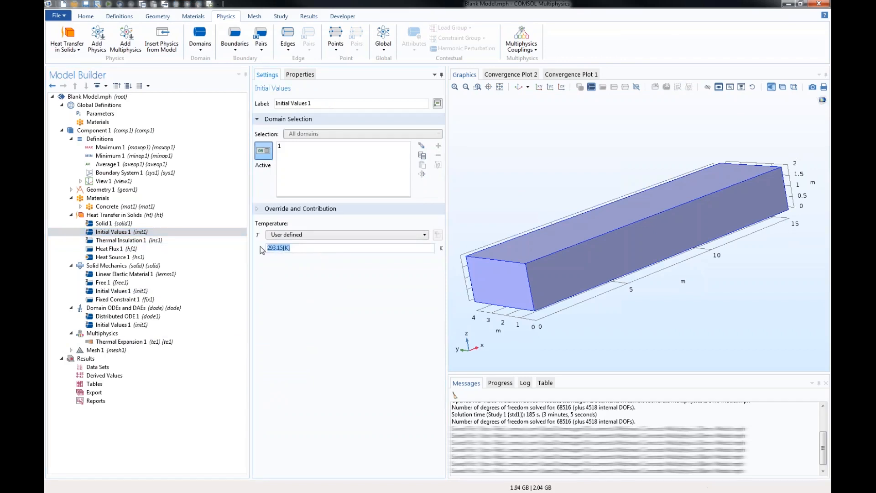
type("Tini")
- Review the initial values, thermal insulation and heat source settings under Heat Transfer in Solids
left_click(108, 242)
key("Up")
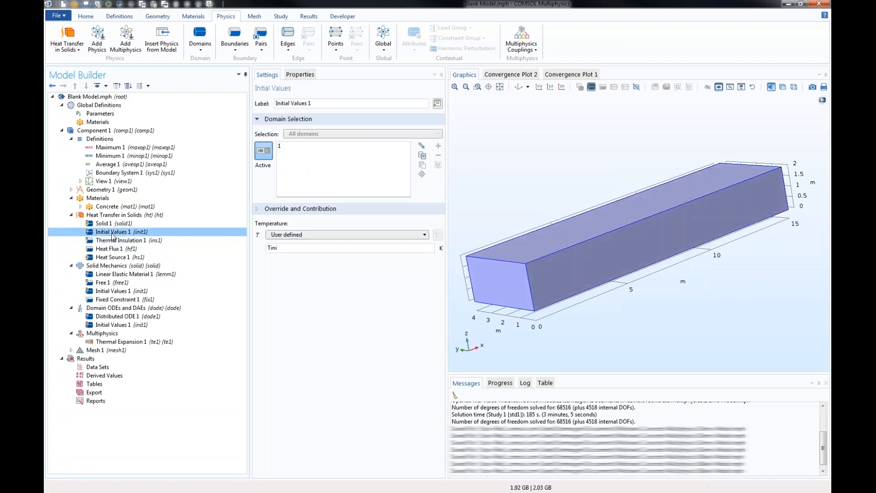
left_click(114, 243)
left_click(112, 257)
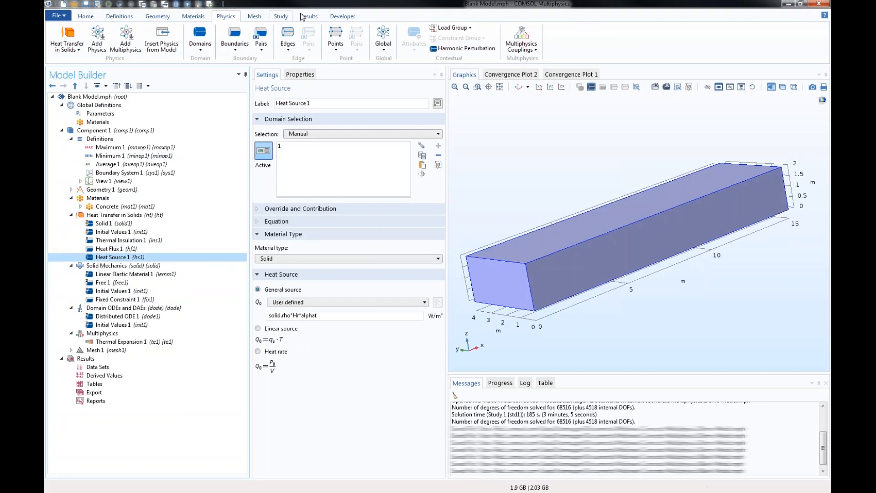
- Add a preset Time Dependent study that solves all physics interfaces and the thermal expansion coupling
left_click(279, 18)
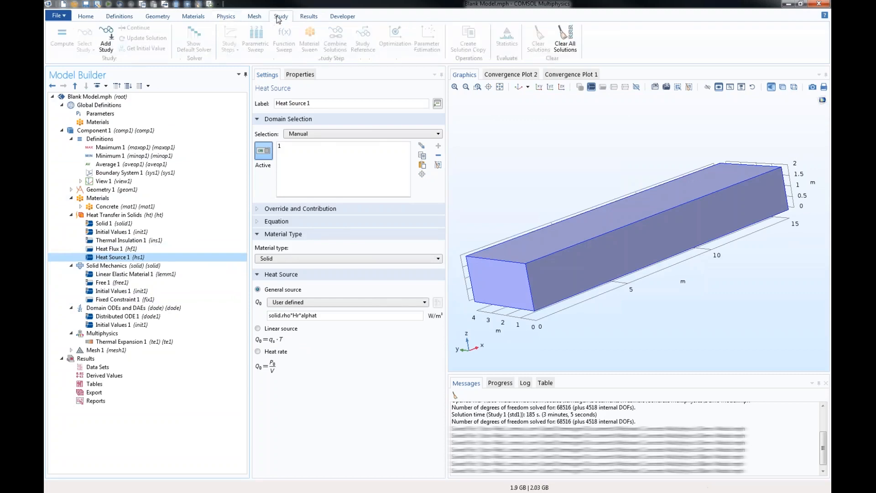
left_click(112, 41)
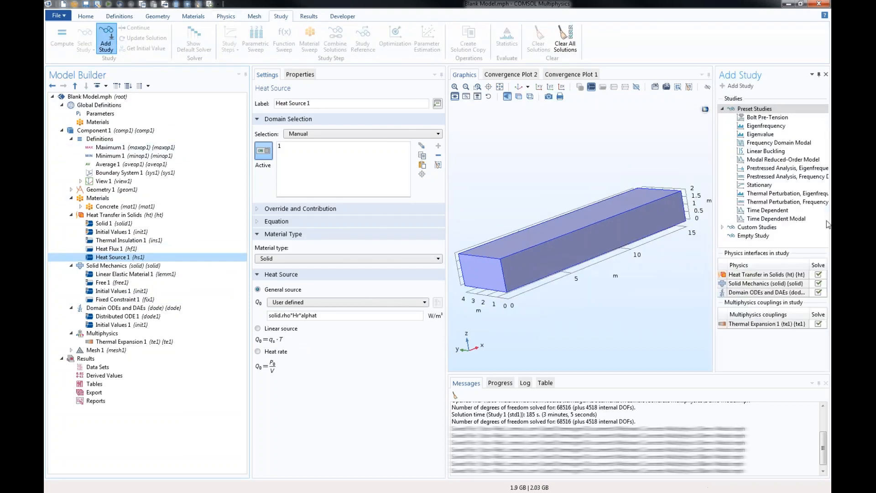
left_click(782, 211)
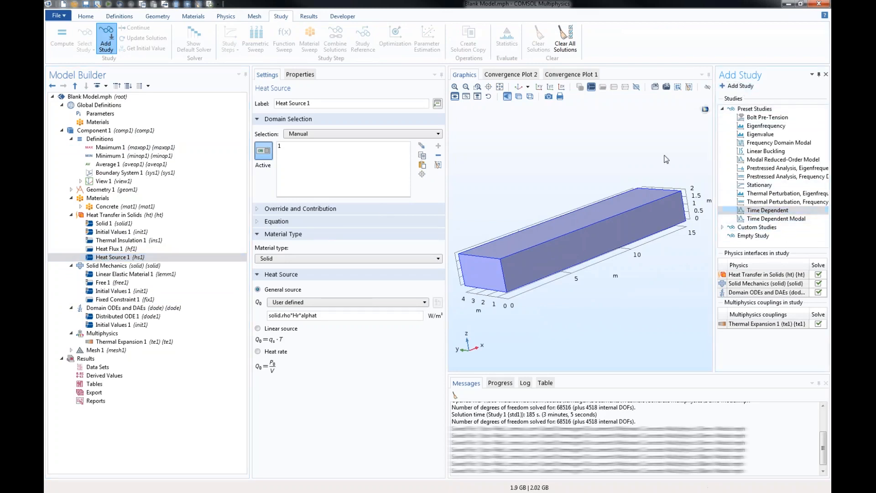
left_click(285, 414)
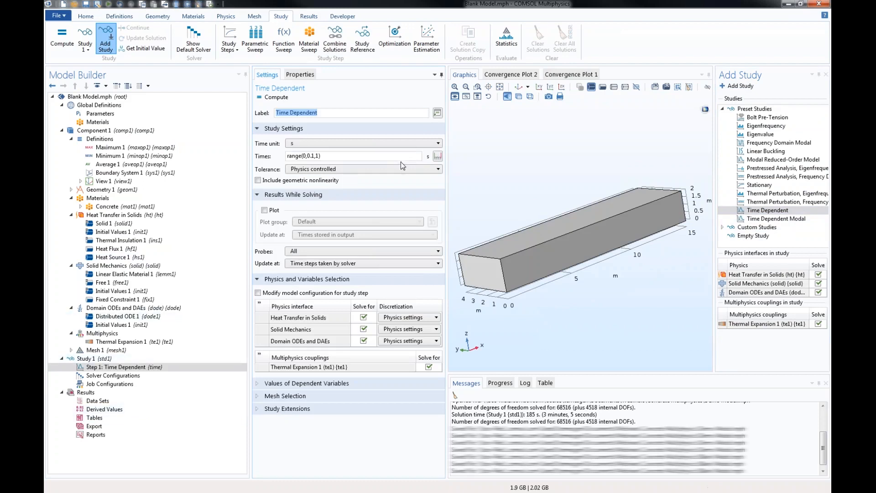
- Set the Time Dependent step's time unit to days (d) and its output times to range(0,1/24,7)
left_click(377, 144)
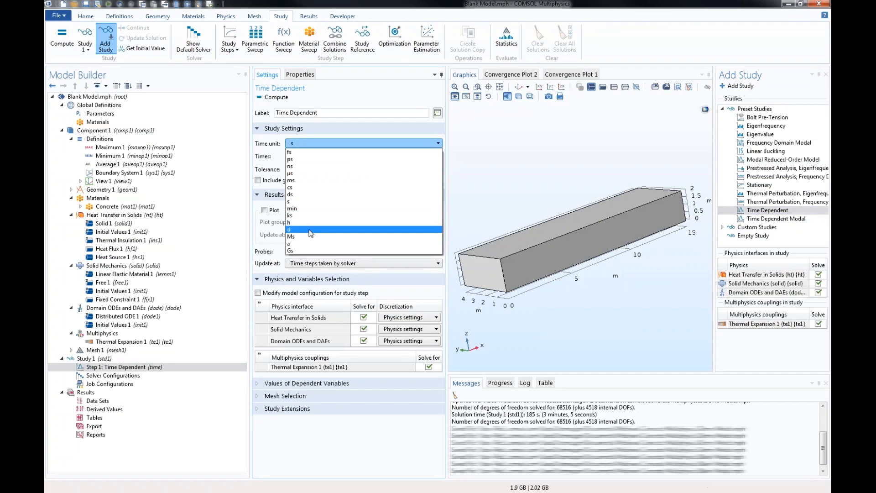
left_click(310, 229)
left_click(317, 156)
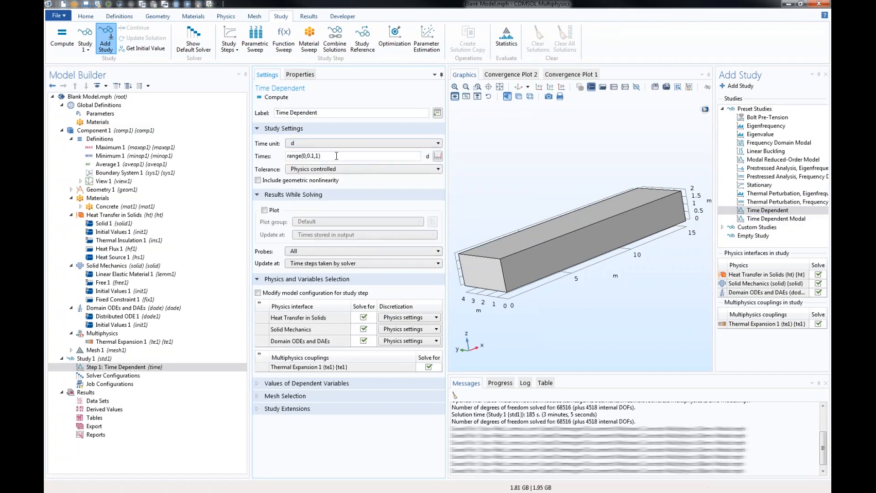
key("BackSpace")
type("7")
key("shift+Left")
type("1/24")
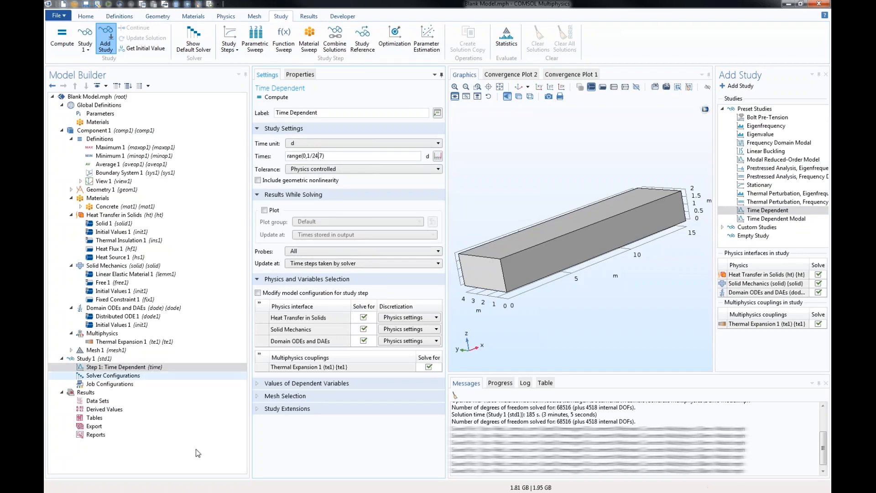
- Generate the default solver configuration for Study 1
left_click(96, 359)
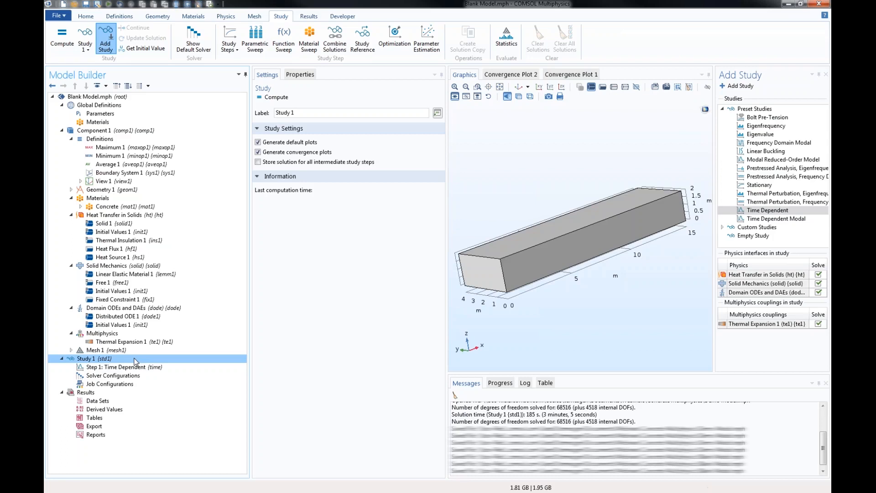
right_click(91, 360)
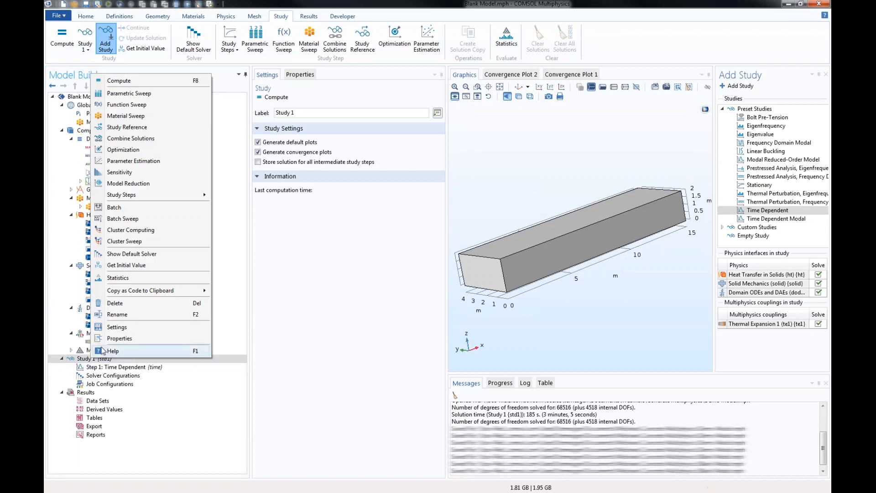
left_click(150, 256)
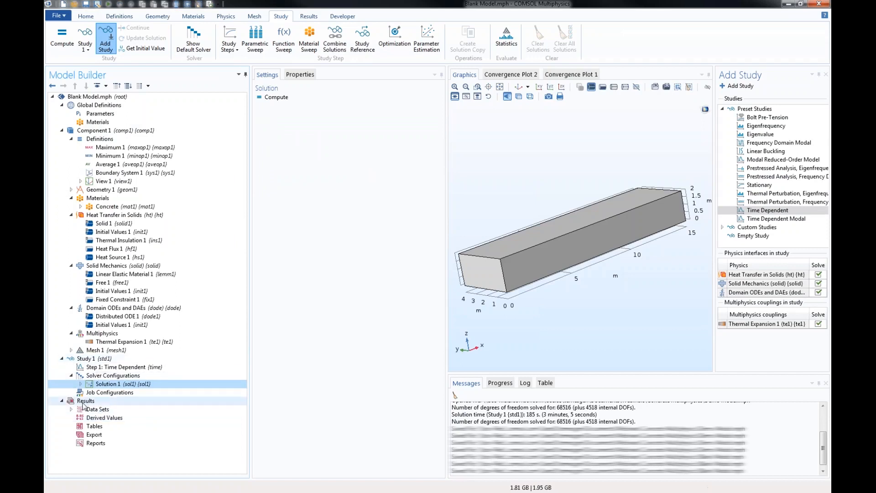
- Add a 1D plot group to the results and label it Maximum First Principal Stress
left_click(84, 402)
right_click(83, 401)
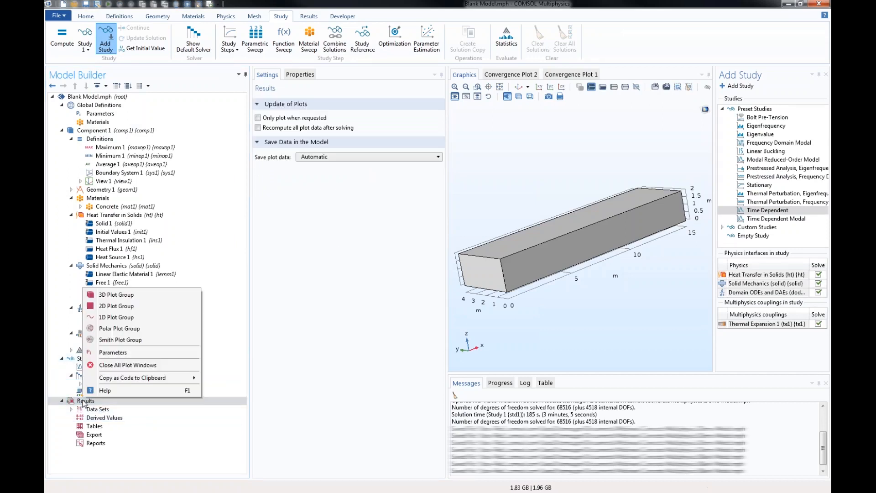
left_click(116, 318)
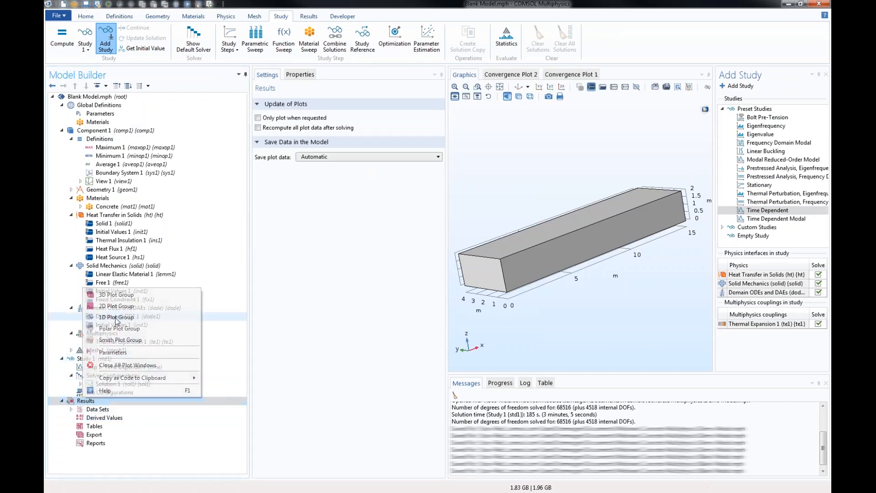
type("T")
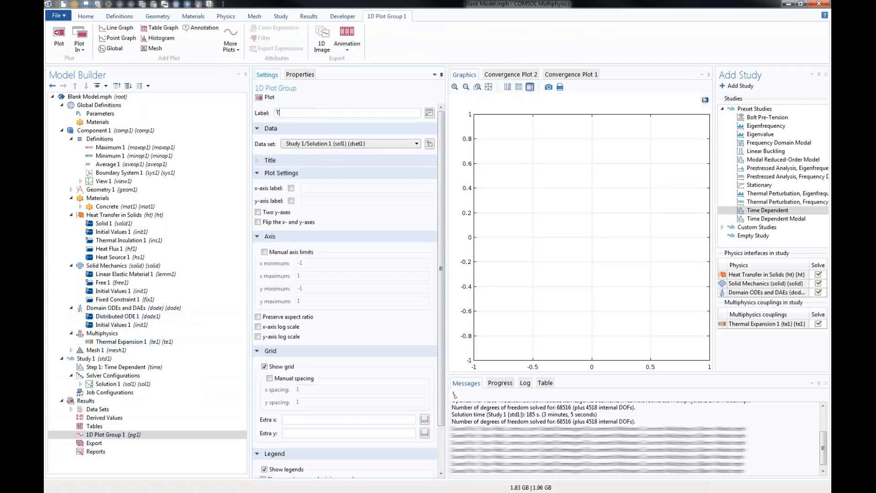
key("BackSpace")
type("Maximum First Principal Stress")
key("Return")
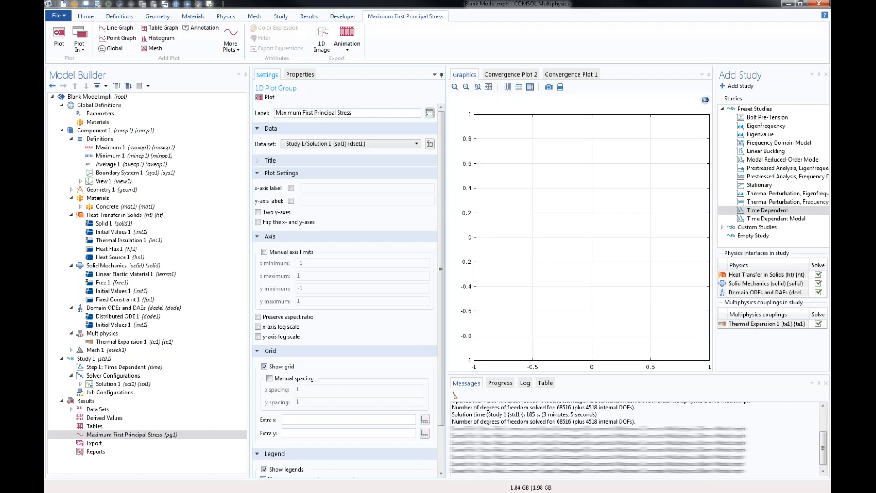
- Add a Global plot to the Maximum First Principal Stress group with the y-axis expression maxop1(solid.sp1)
right_click(137, 435)
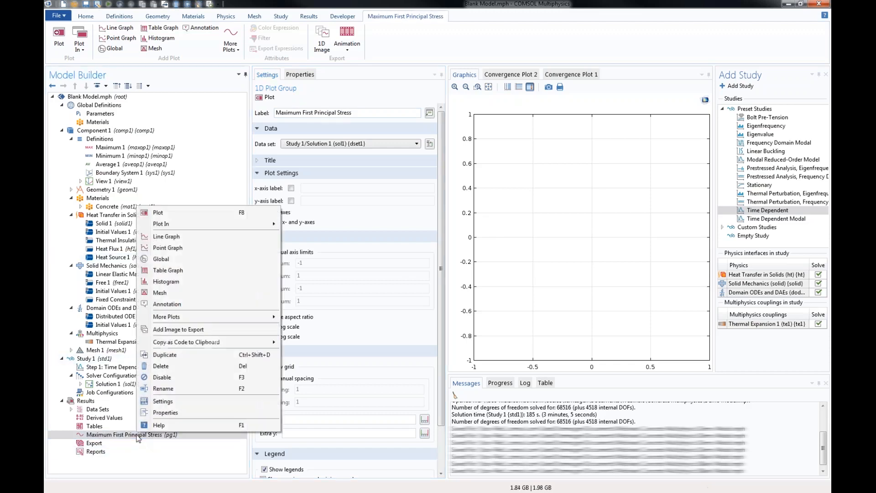
left_click(163, 263)
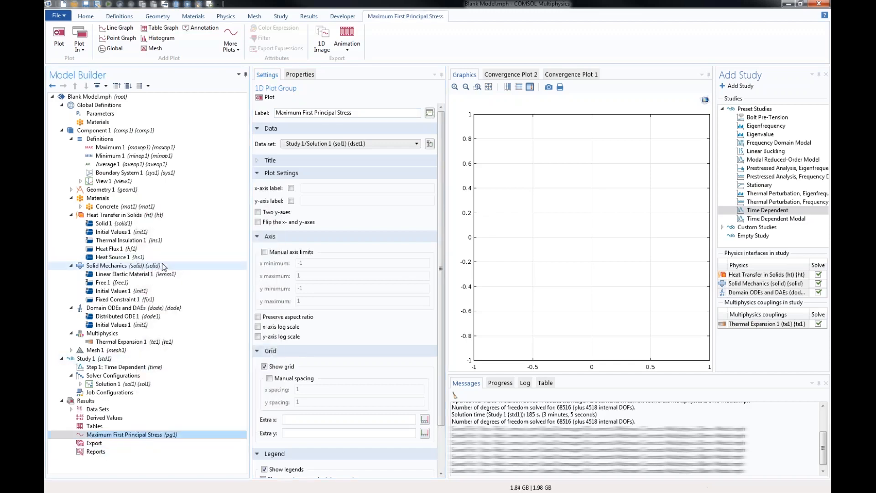
left_click(277, 190)
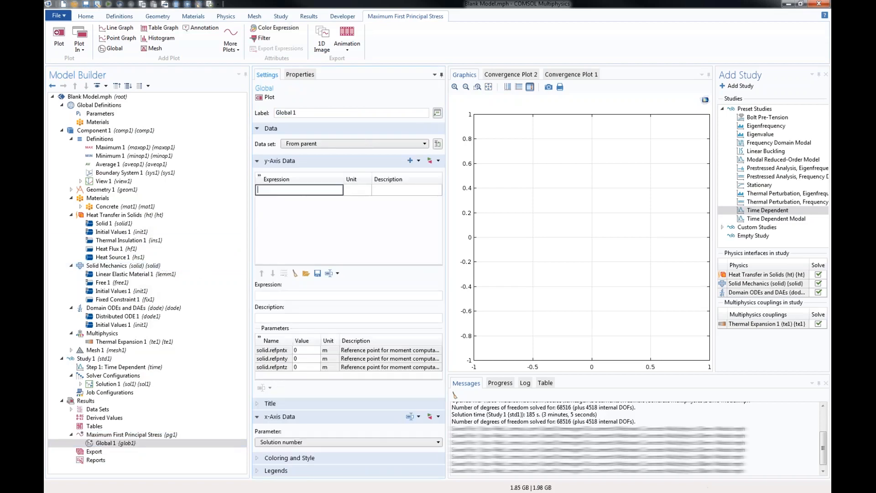
type("maxop1(solid.sp1)")
key("Tab")
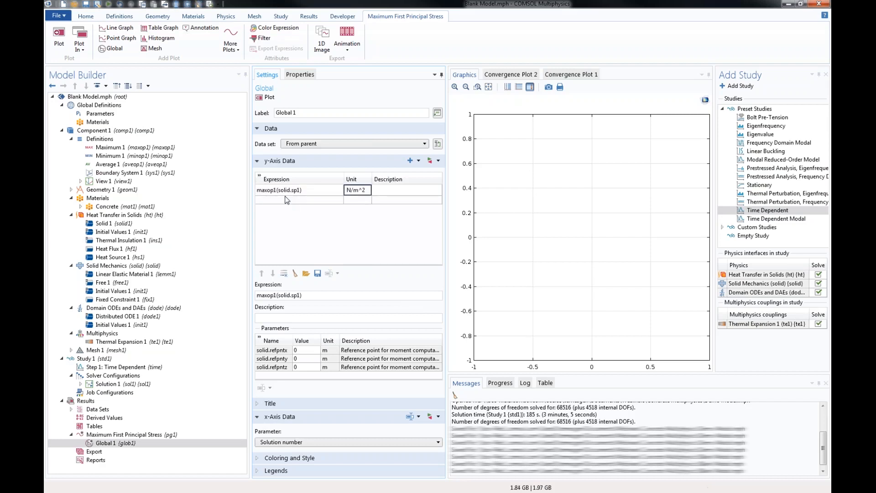
- Enable plotting of results while solving in the Time Dependent step, using the Maximum First Principal Stress plot group
left_click(119, 368)
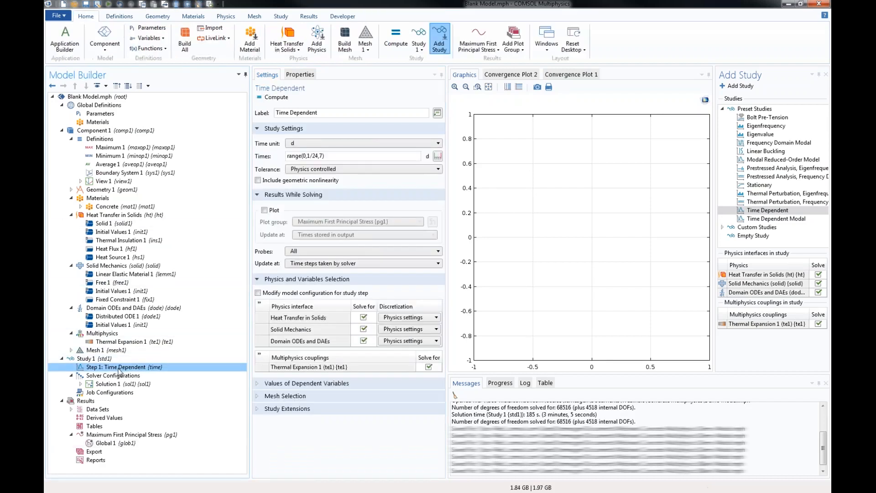
left_click(264, 211)
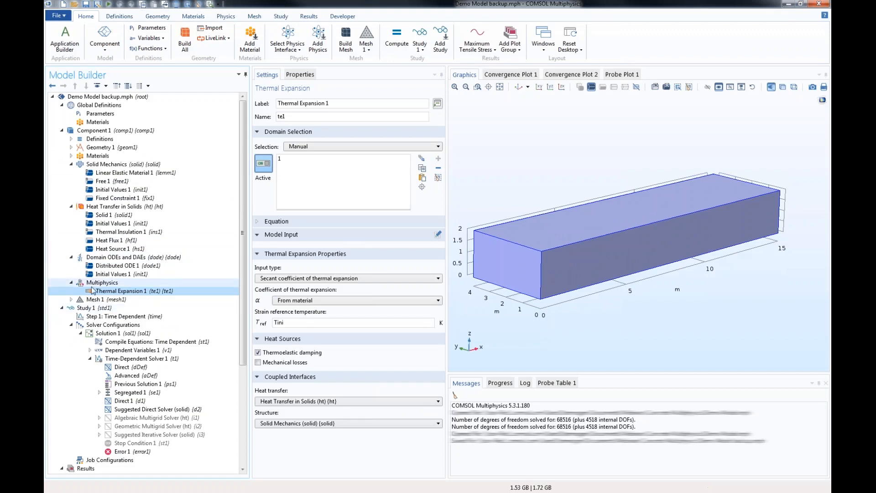
- Collapse the study branch and examine the Temperature slice plot at earlier, first and last time steps
left_click(71, 324)
left_click(62, 308)
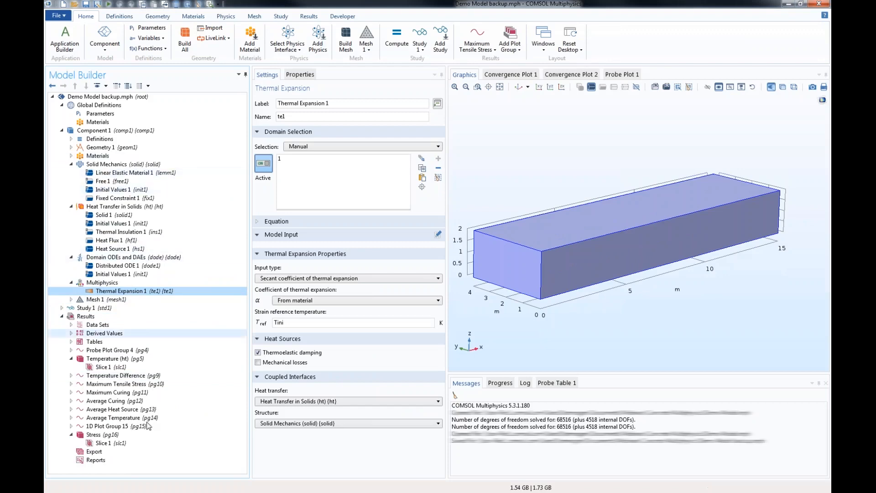
left_click(107, 359)
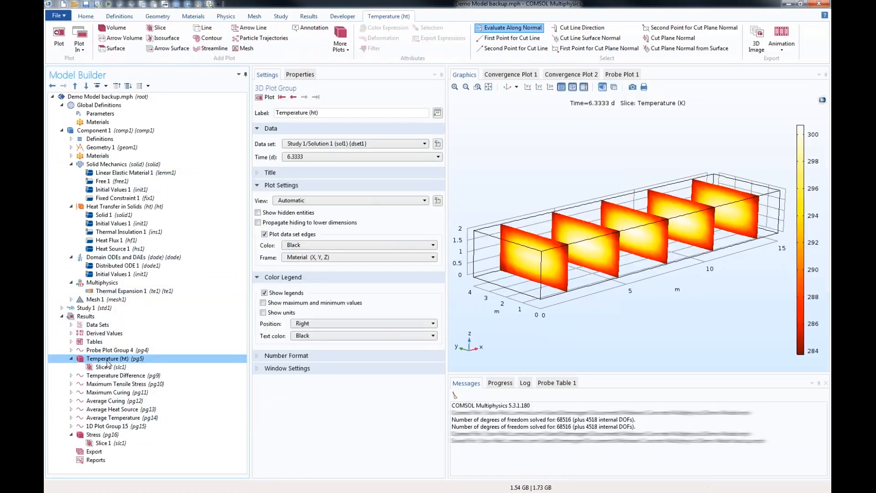
left_click(292, 97)
left_click(293, 97)
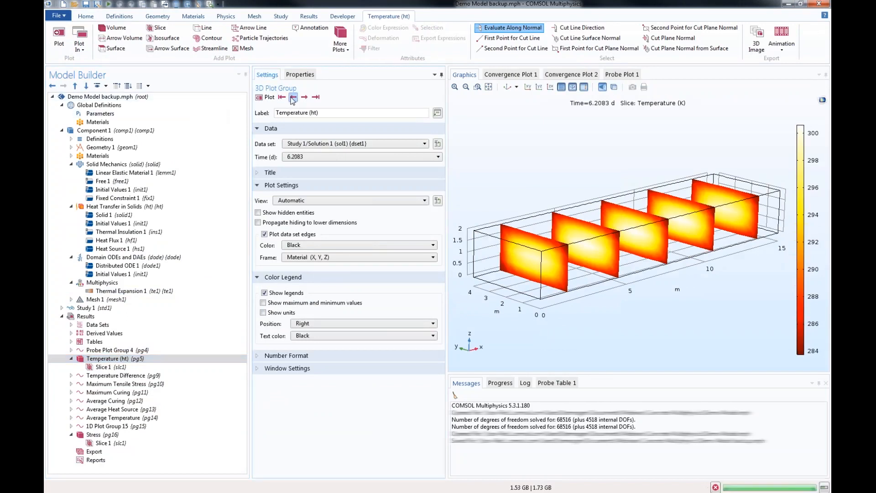
left_click(293, 97)
left_click(292, 97)
left_click(292, 98)
left_click(282, 97)
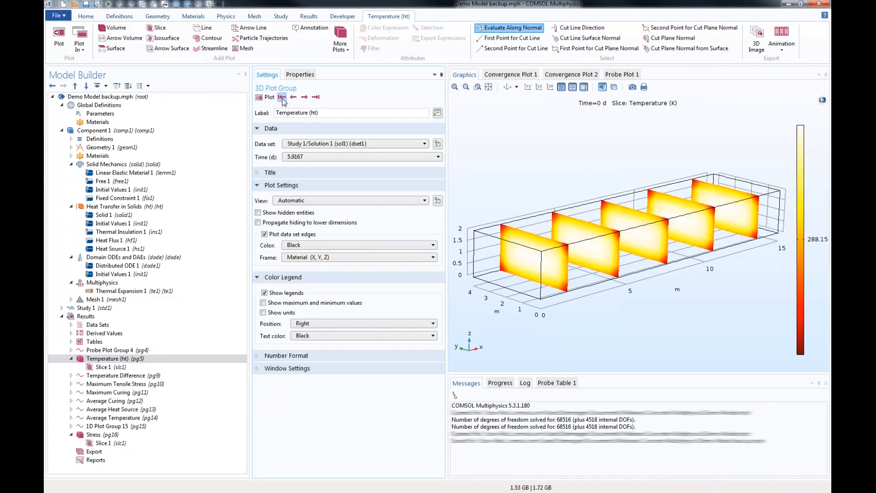
left_click(315, 97)
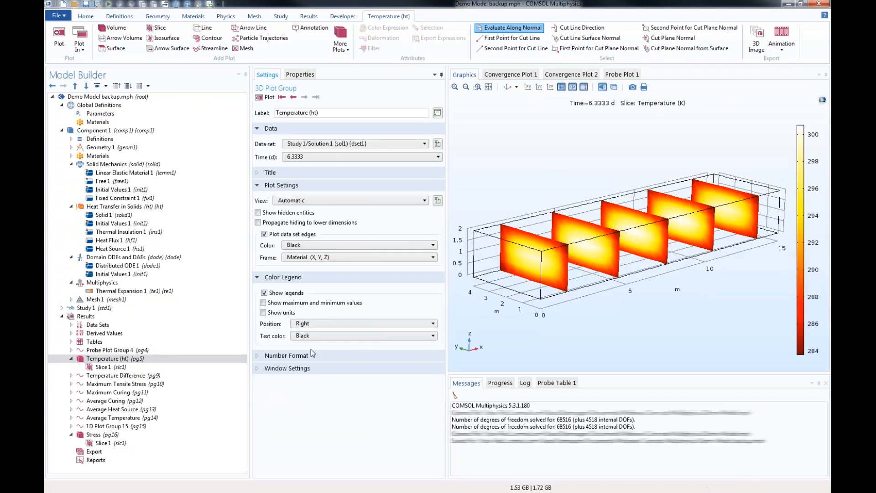
- Examine the Stress slice plot and its expression, plus the Temperature Difference, Maximum Tensile Stress and Average Heat Source graphs
left_click(111, 436)
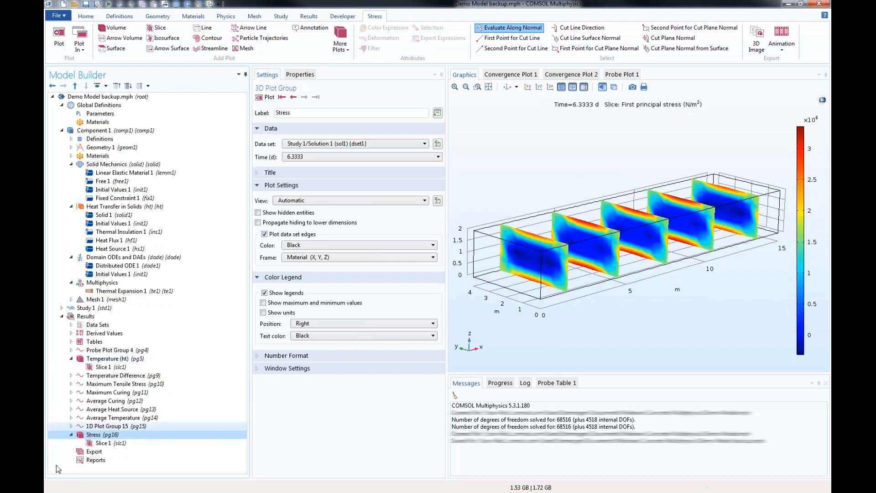
left_click(108, 442)
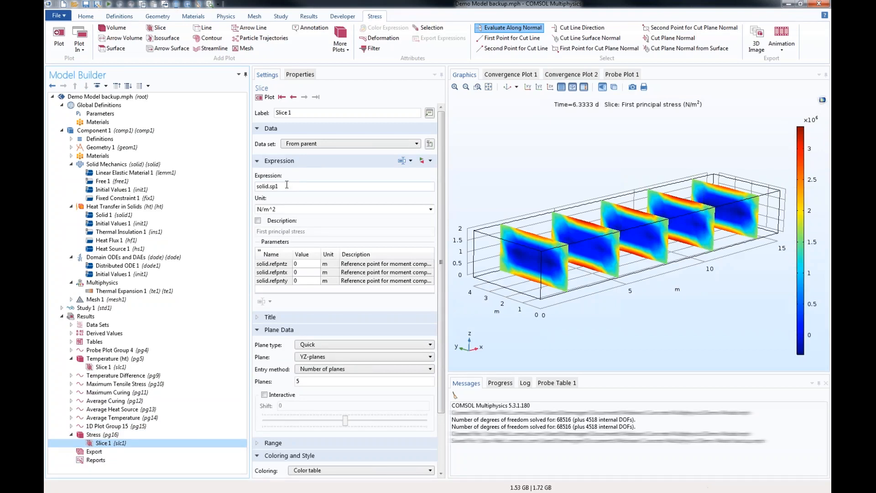
left_click(126, 377)
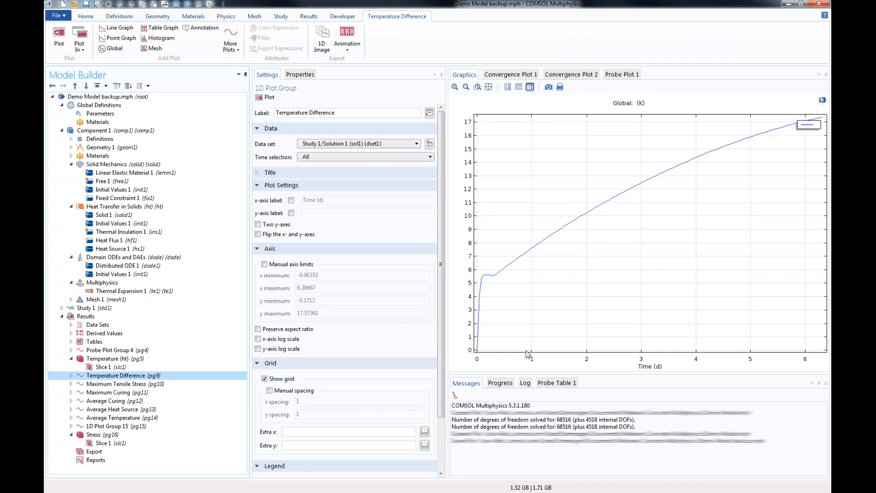
left_click(110, 384)
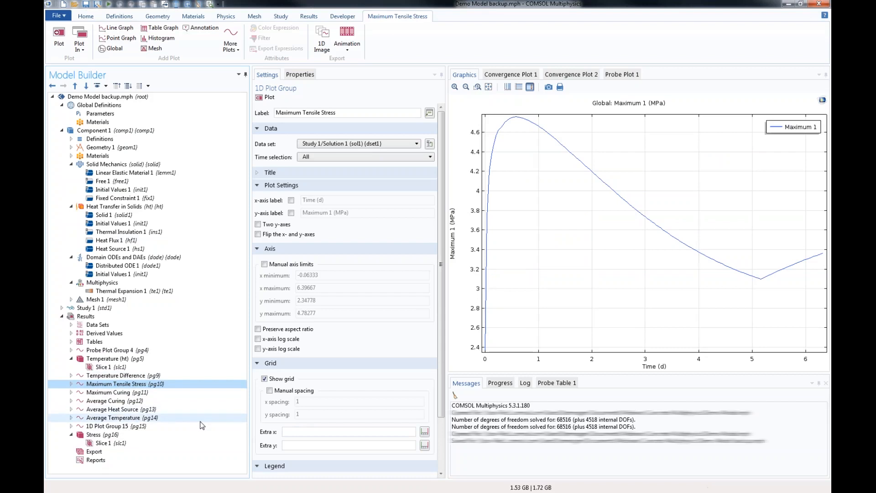
left_click(119, 411)
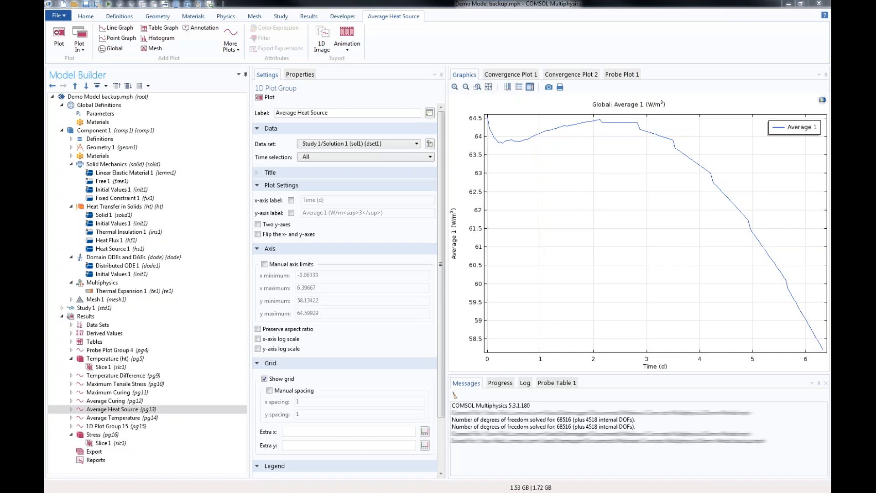
- Review the global parameters and the Domain ODEs and DAEs interface settings
left_click(100, 114)
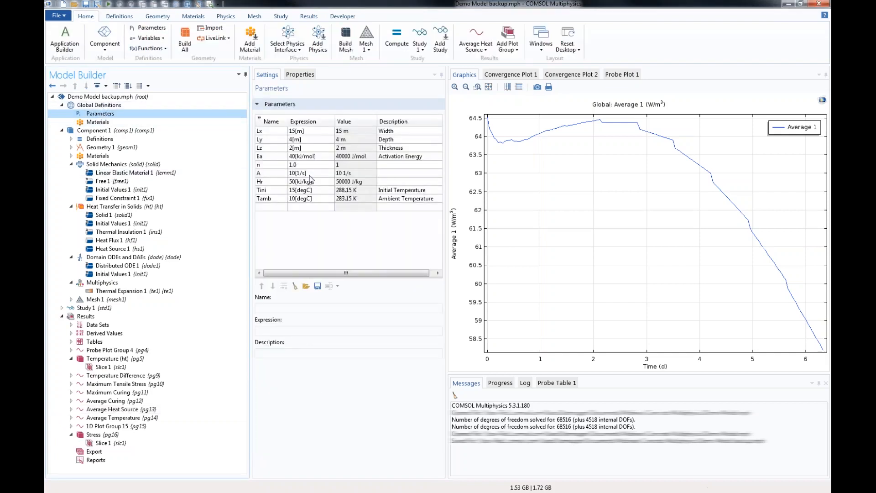
left_click(106, 257)
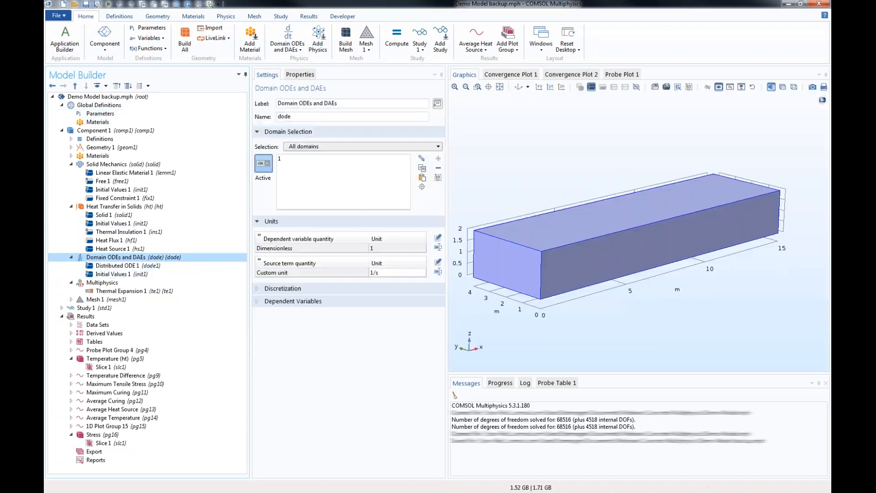
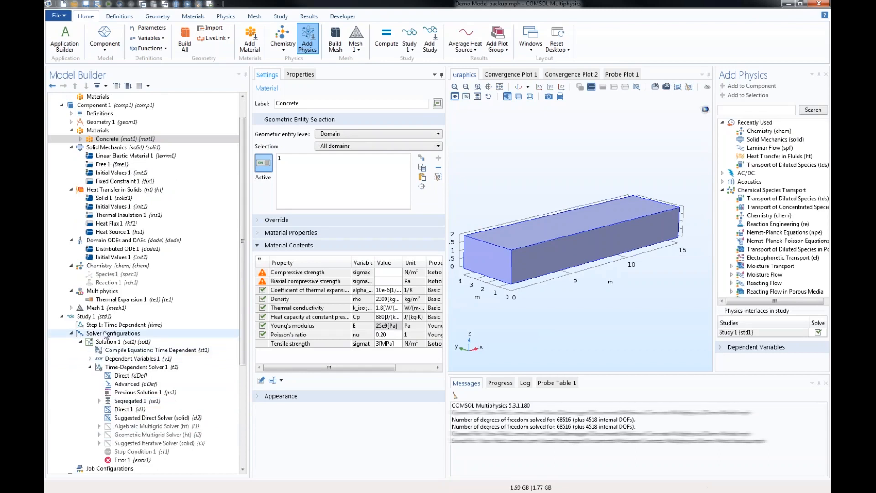
- Check the Time Dependent step's time range and add a stop condition with a blank expression row to Time-Dependent Solver 1
left_click(114, 325)
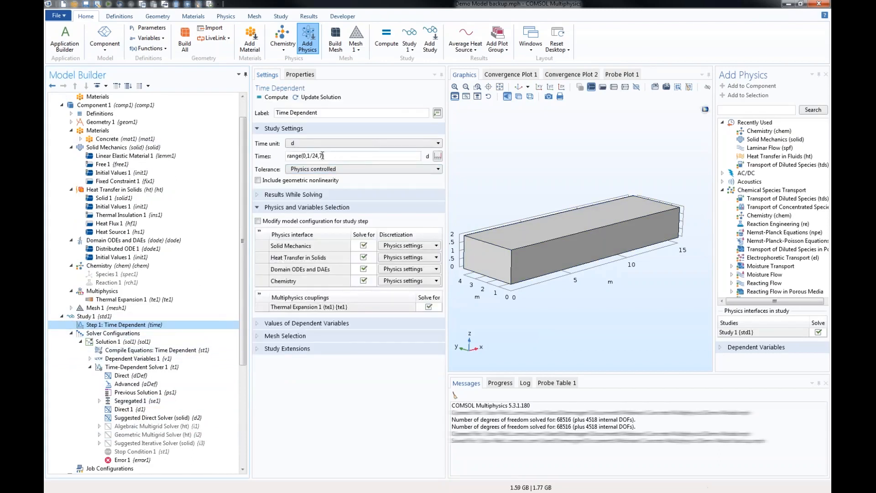
left_click(323, 156)
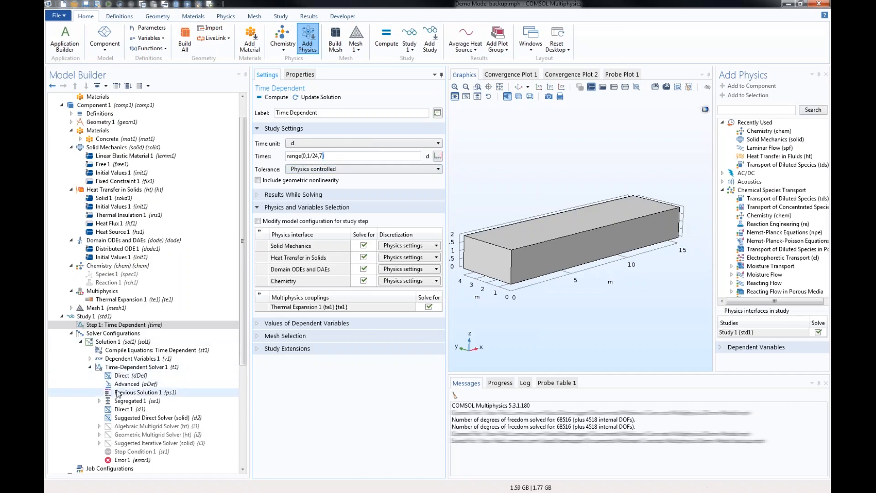
left_click(122, 368)
right_click(122, 370)
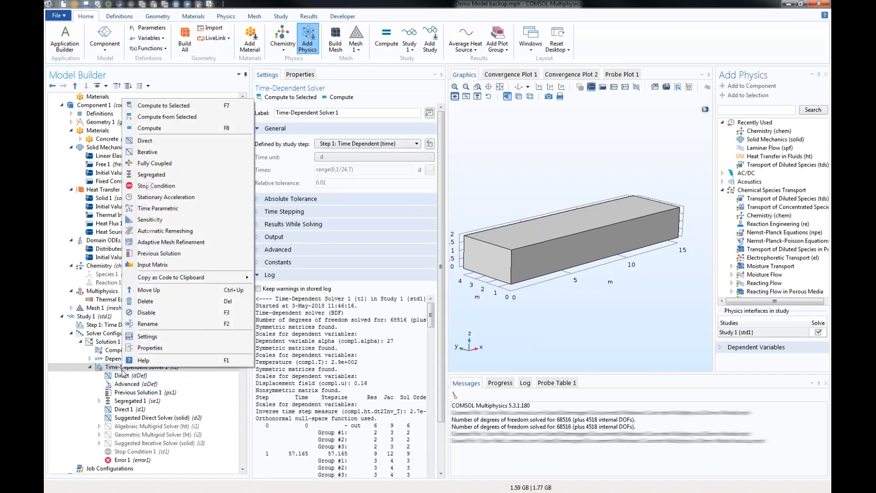
left_click(153, 187)
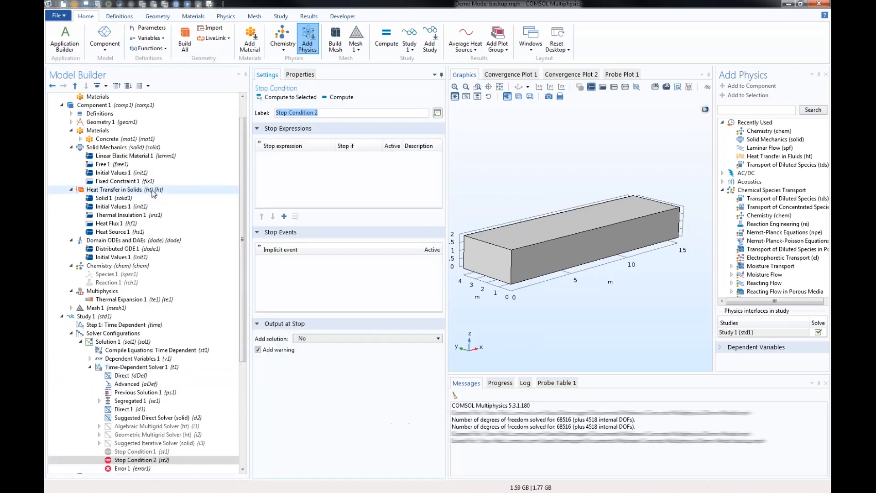
left_click(284, 216)
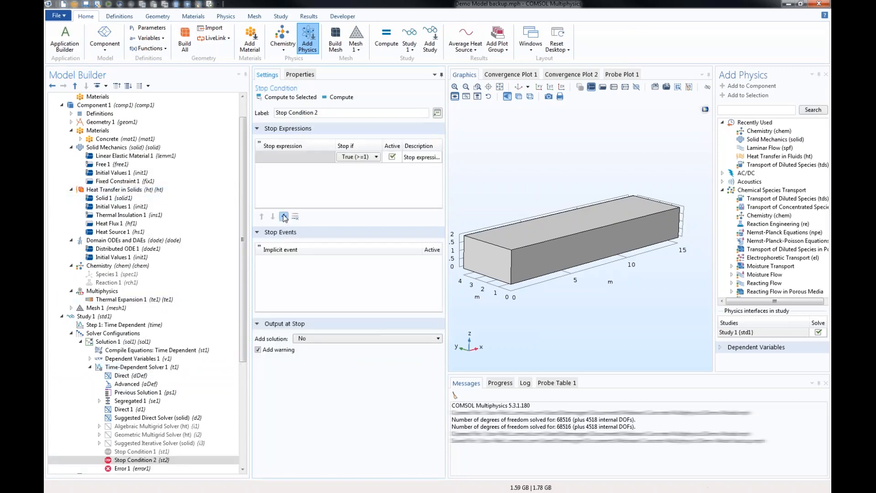
left_click(285, 157)
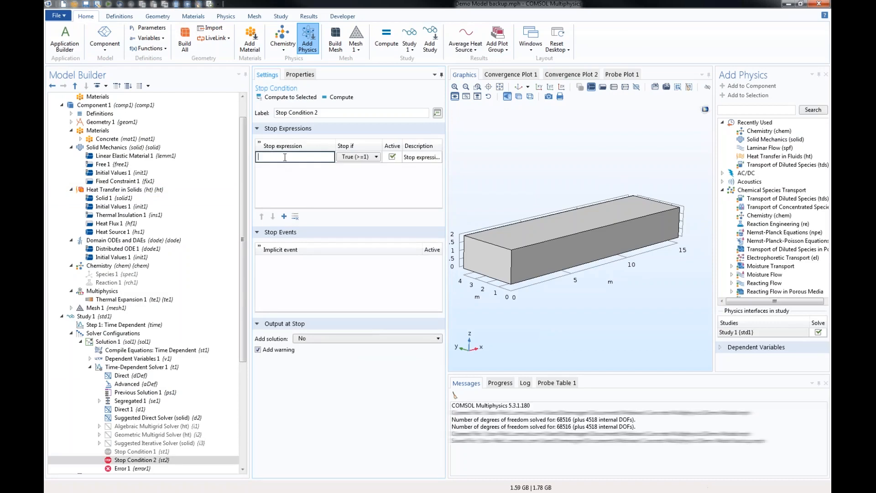
left_click(259, 143)
left_click(282, 158)
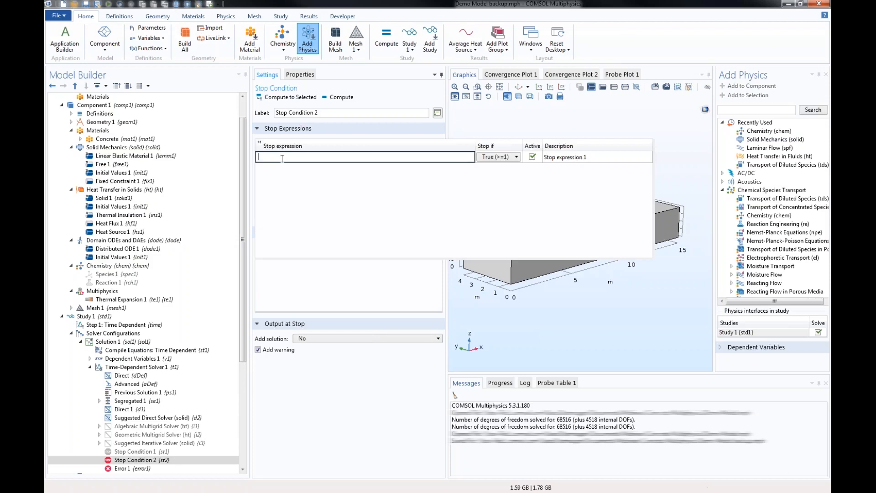
- Write the stop expression as the temperature difference comp1.maxop1(comp1.T)-comp1.minop1(comp1.T)
type("comp1.maxop1(comp1.T")
key("shift+Left")
key("shift+Left")
key("shift+Left")
key("shift+Left")
key("shift+Left")
key("shift+Left")
key("shift+Left")
key("shift+Left")
key("shift+Left")
key("shift+Left")
key("shift+Left")
key("shift+Left")
key("shift+Left")
key("shift+Left")
key("shift+Left")
key("shift+Left")
key("shift+Left")
key("shift+Left")
key("shift+Left")
key("shift+Left")
key("ctrl+c")
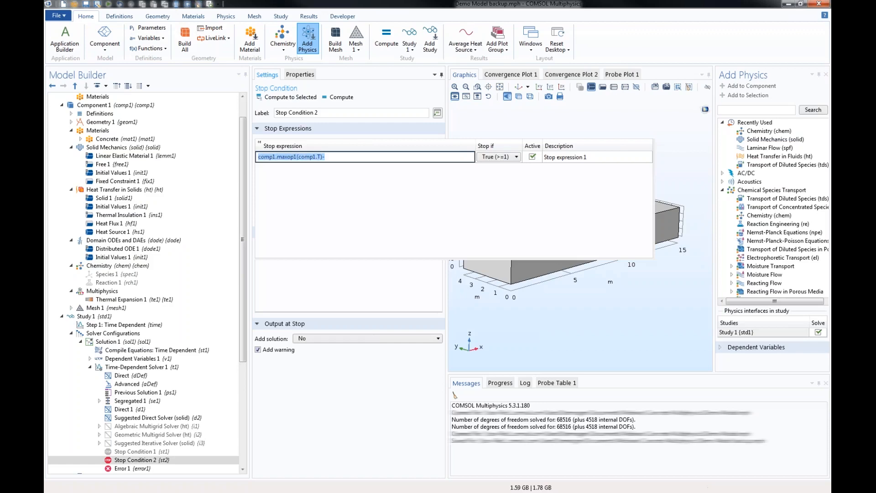
left_click(325, 157)
key("ctrl+v")
key("Left")
key("Left")
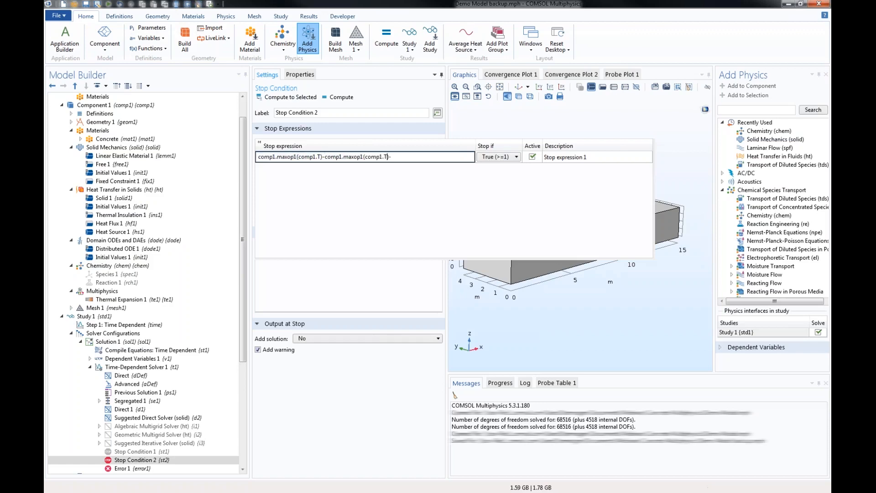
key("BackSpace")
key("BackSpace")
key("BackSpace")
type("min")
- Enclose the temperature difference in parentheses and make the solver stop when it is >20[K]
key("Home")
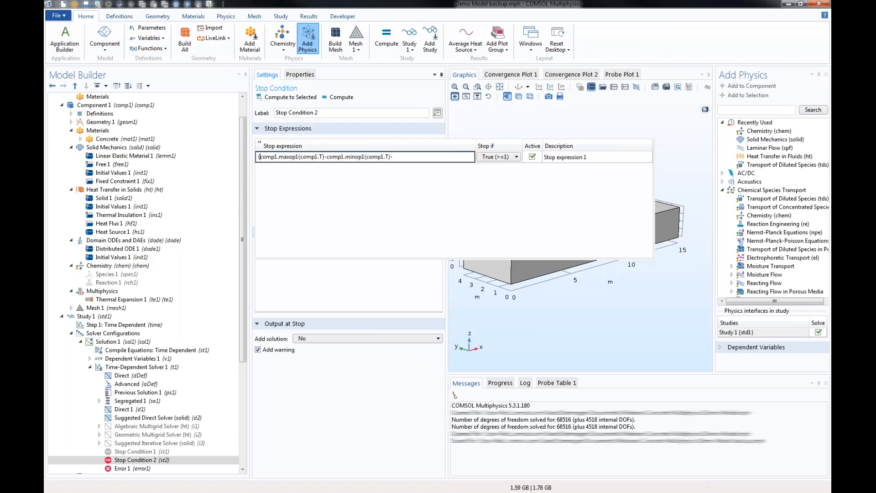
type("(")
key("Right")
type("20")
type("[K")
type(")")
- Replace the temperature difference in the stop expression with the maximum first principal stress, comp1.maxop1(comp1.solid.sp1)
left_click_drag(391, 156, 260, 161)
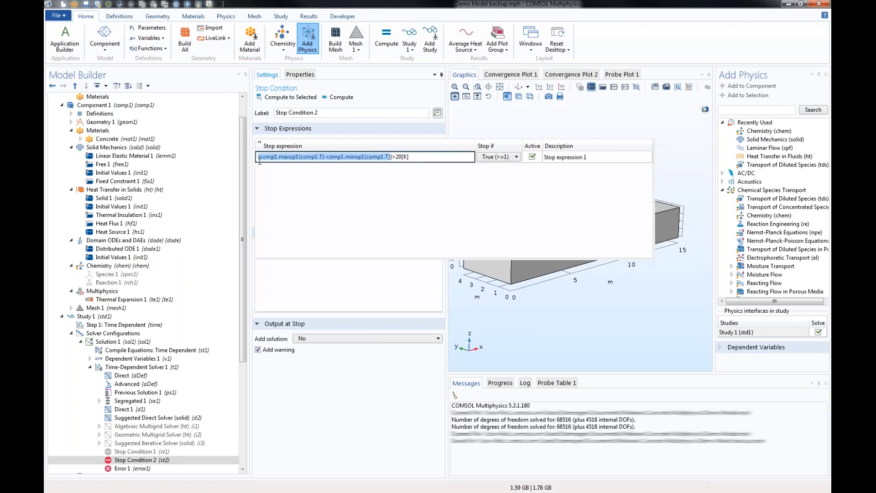
key("Delete")
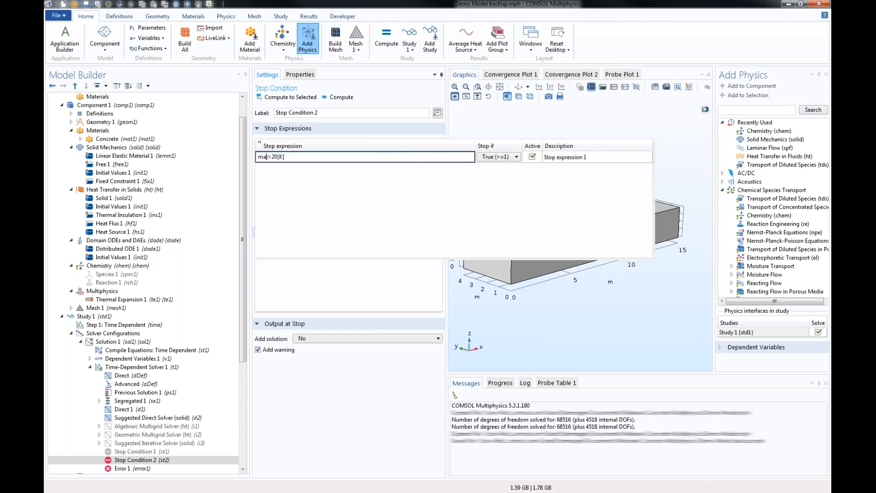
type("comp1.maxop1(comp1.solid.sp1")
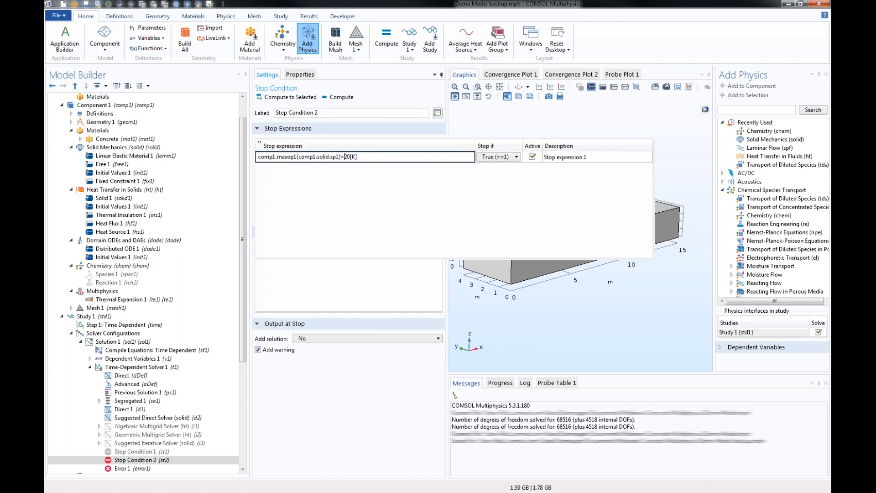
- Set the limit in the stop expression to 5[MPa] and return the expression table to its normal size
key("shift+Right")
key("shift+End")
type("3")
key("BackSpace")
type("5[MPa")
key("Tab")
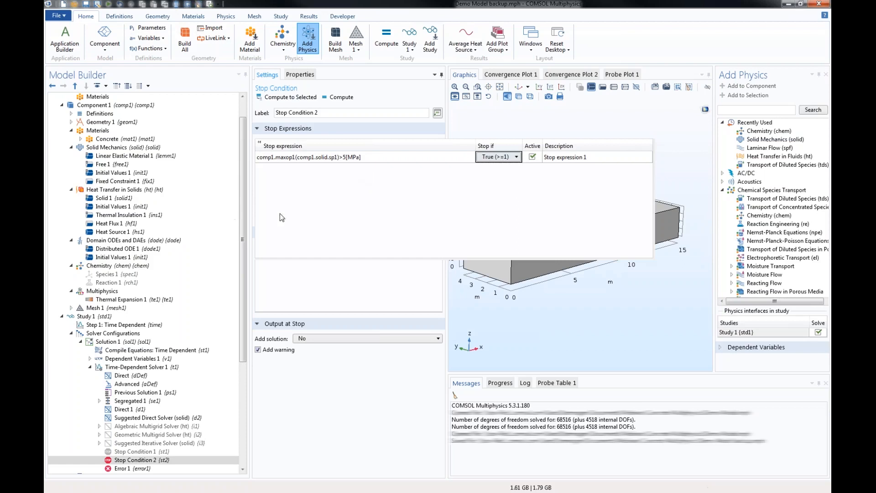
left_click(258, 143)
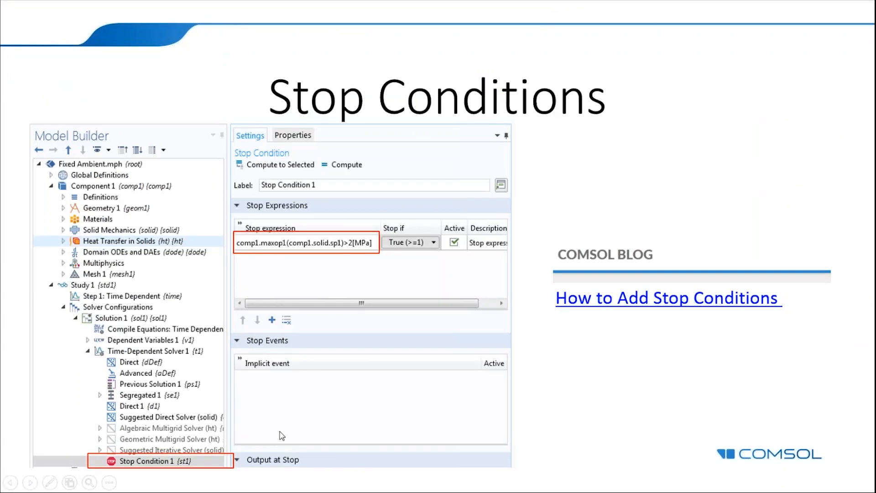
left_click(611, 158)
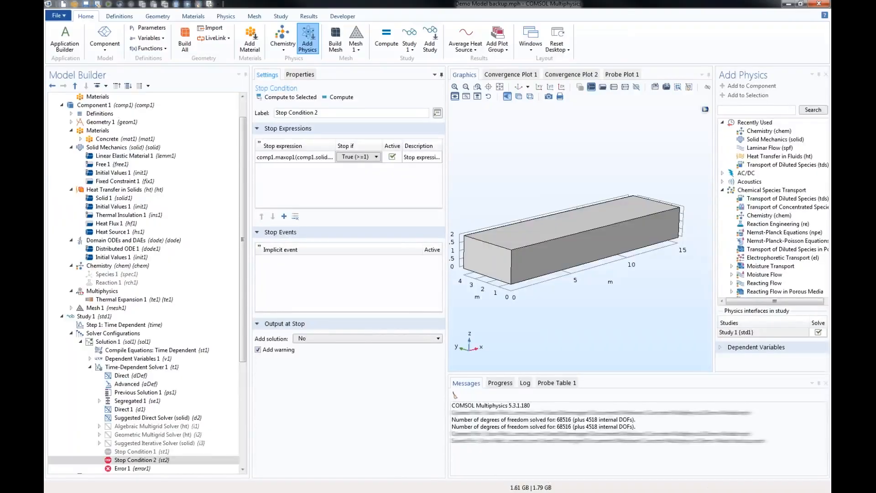
- Add a Safety feature under Linear Elastic Material 1 and set its failure criterion to Rankine Isotropic
left_click(104, 156)
right_click(103, 157)
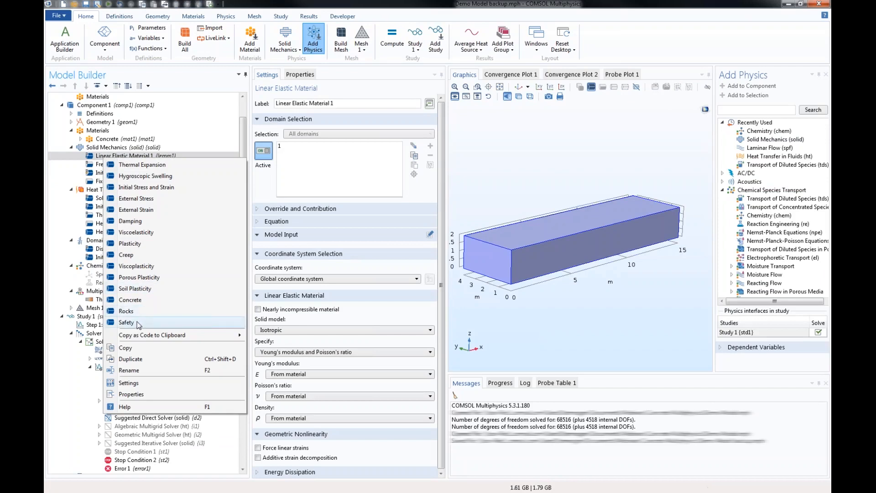
key("Escape")
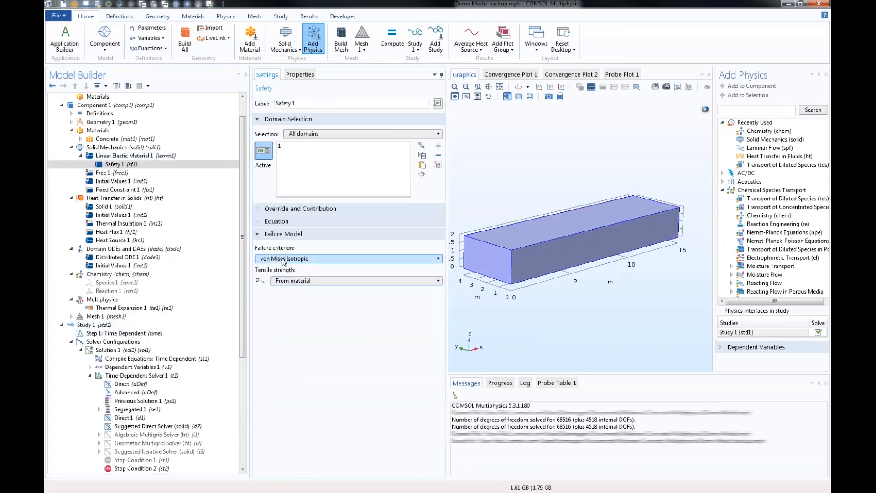
left_click(283, 258)
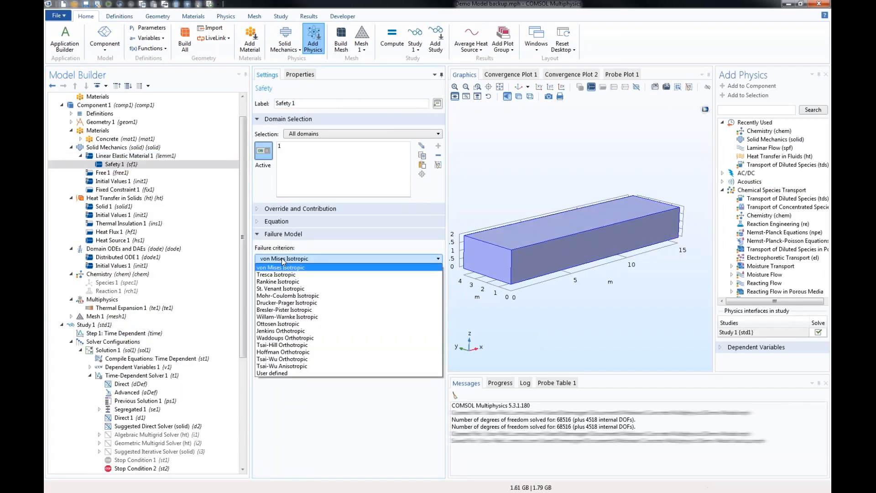
left_click(290, 282)
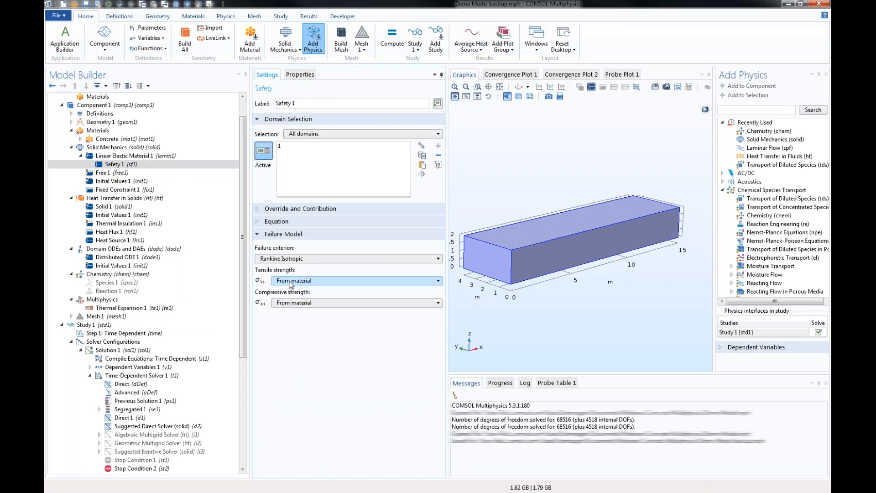
- Make the Safety feature's strengths user defined, with a tensile strength of 2[MPa] and a compressive strength of 20[MPa]
left_click(291, 282)
left_click(293, 295)
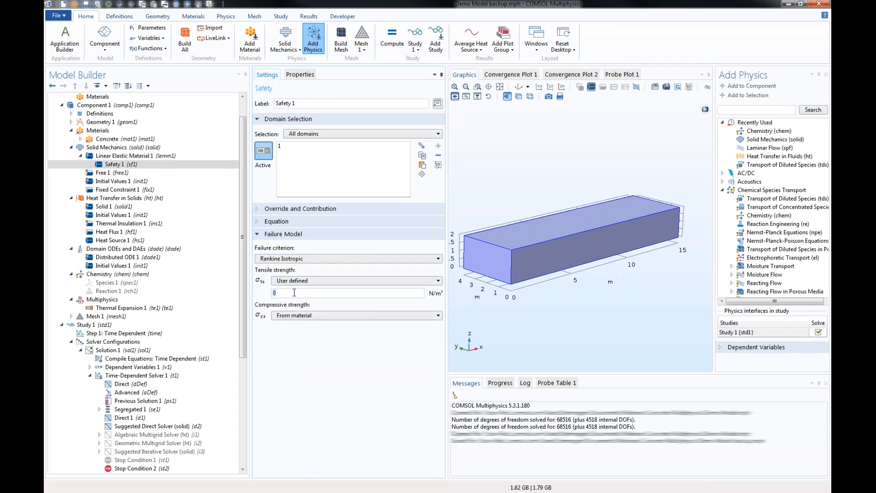
type("2[MPa")
left_click(303, 315)
left_click(297, 327)
type("20[")
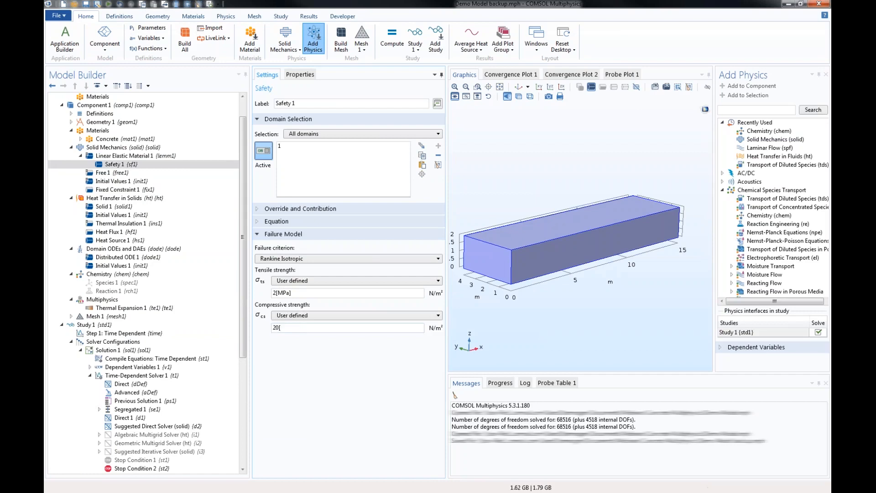
type("MPa")
- Examine the Rankine failure equation of the Safety feature and the settings of Stop Condition 2
left_click(287, 226)
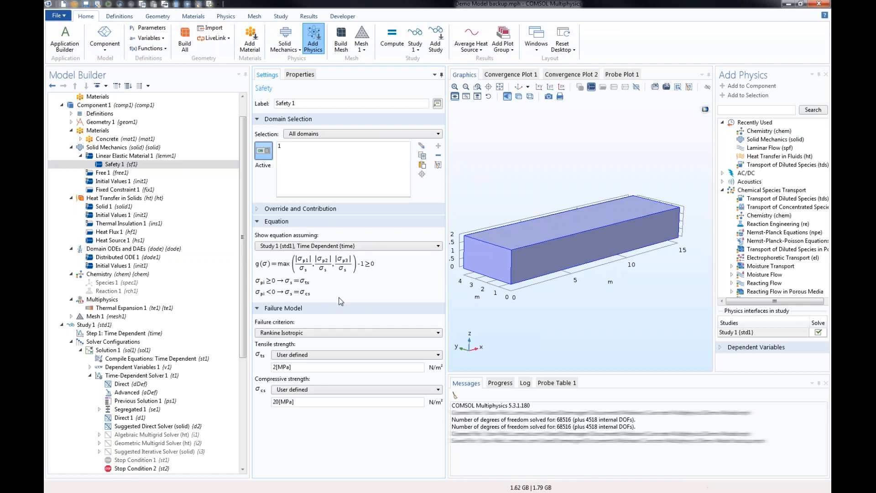
left_click(139, 470)
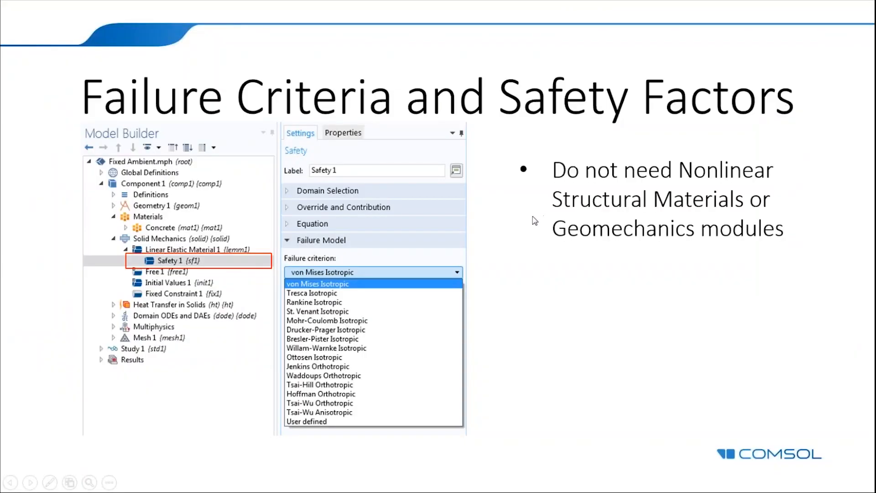
left_click(534, 221)
left_click(535, 221)
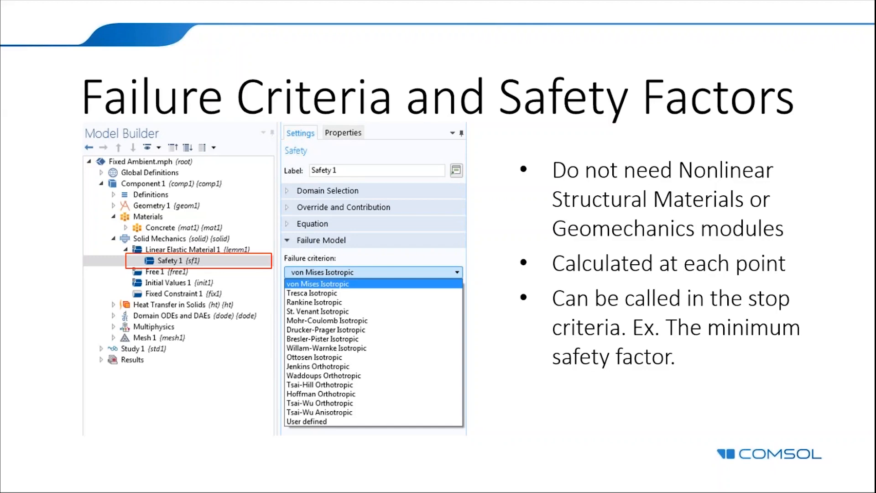
left_click(293, 63)
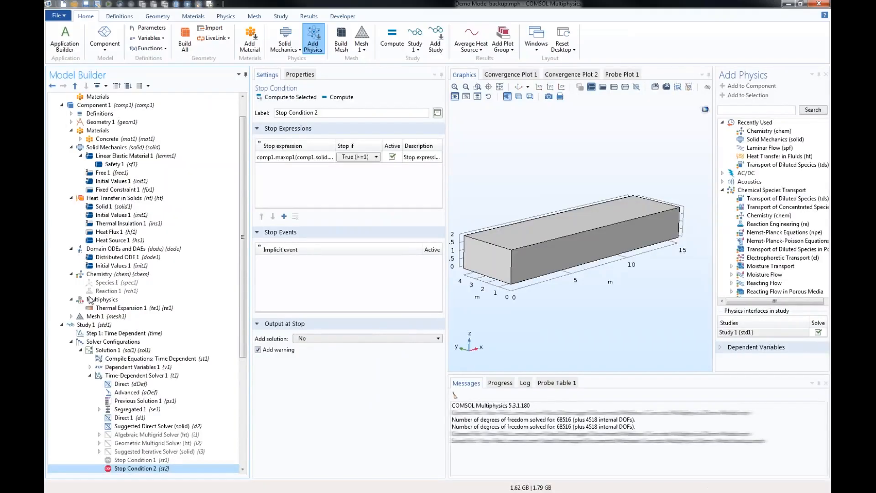
- Set the ambient data of the Heat Transfer in Solids interface to Meteorological data (ASHRAE 2013)
left_click(101, 200)
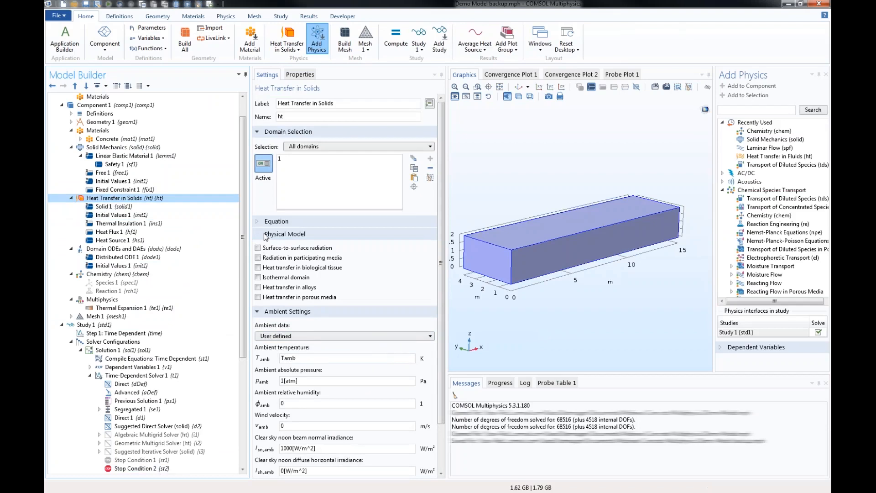
left_click(264, 234)
left_click(305, 271)
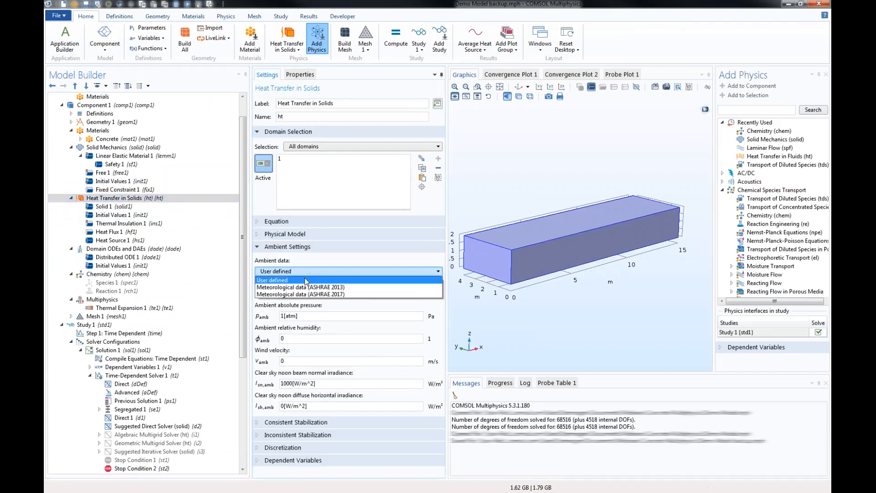
left_click(305, 288)
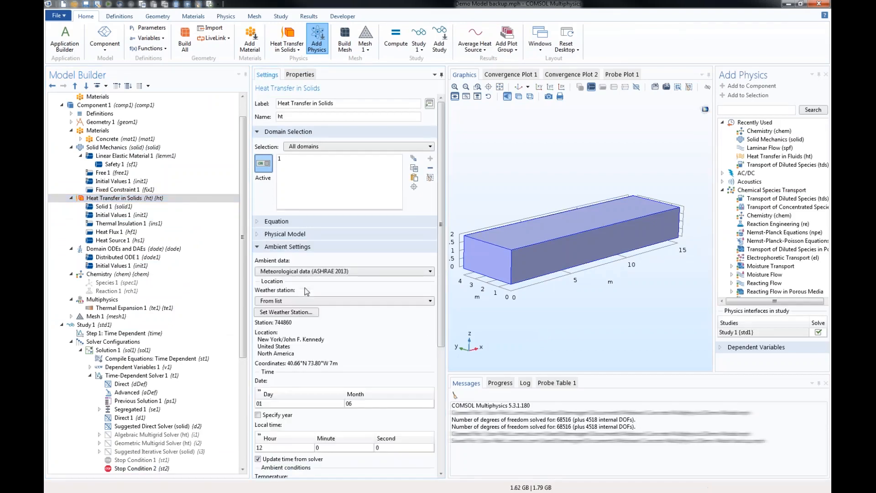
- Set the weather station for the ambient data to Boston/Logan Intl (725090) in the United States, North America
left_click(327, 300)
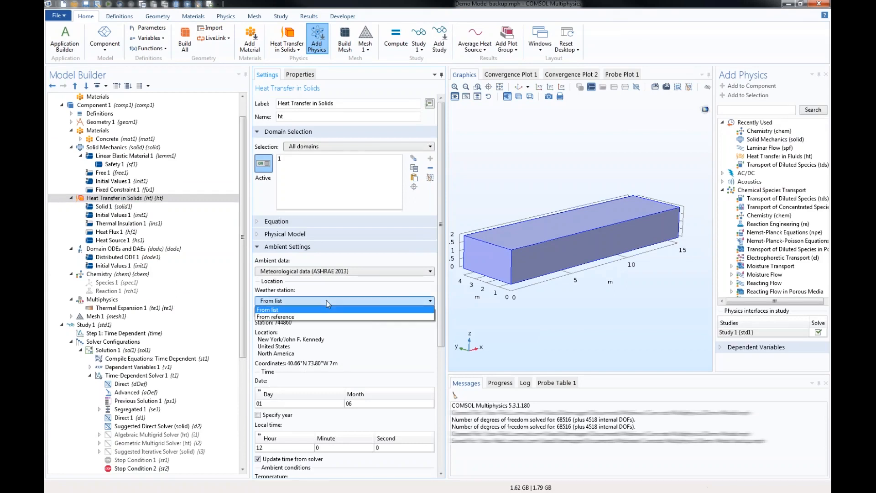
left_click(326, 300)
left_click(297, 313)
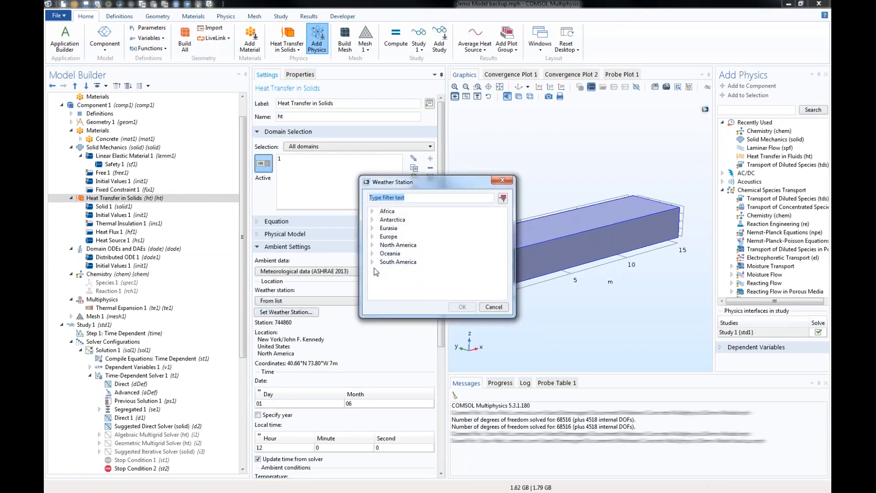
left_click(372, 245)
scroll(377, 269, "down", 2)
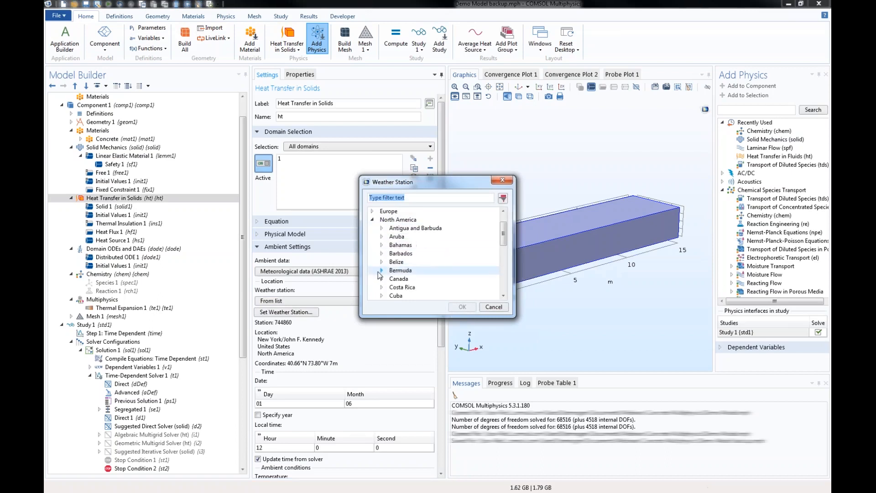
scroll(379, 274, "down", 6)
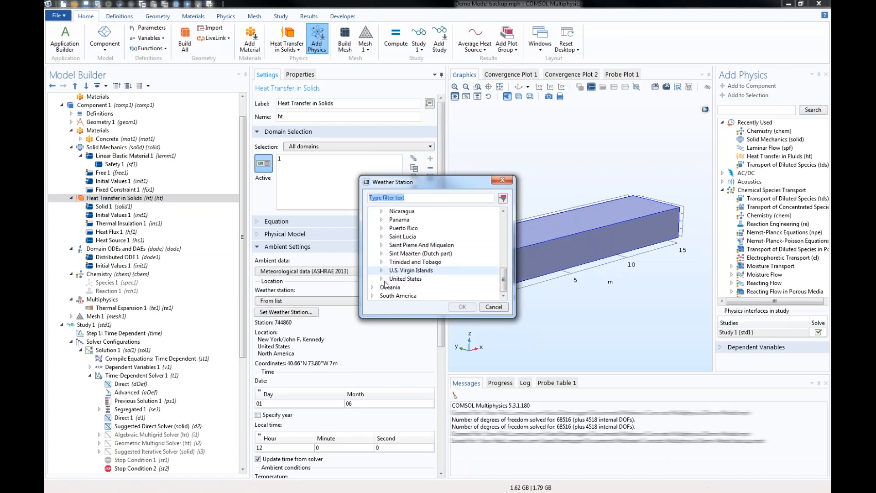
left_click(382, 279)
scroll(388, 276, "down", 10)
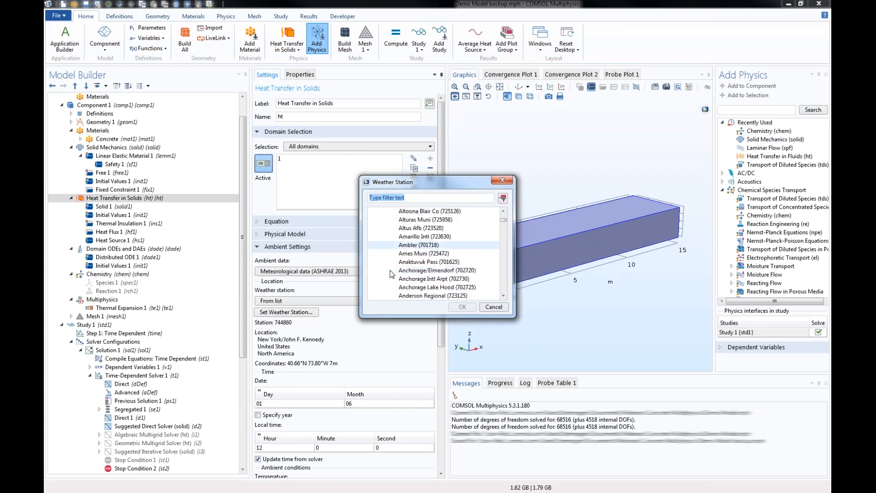
scroll(402, 276, "down", 15)
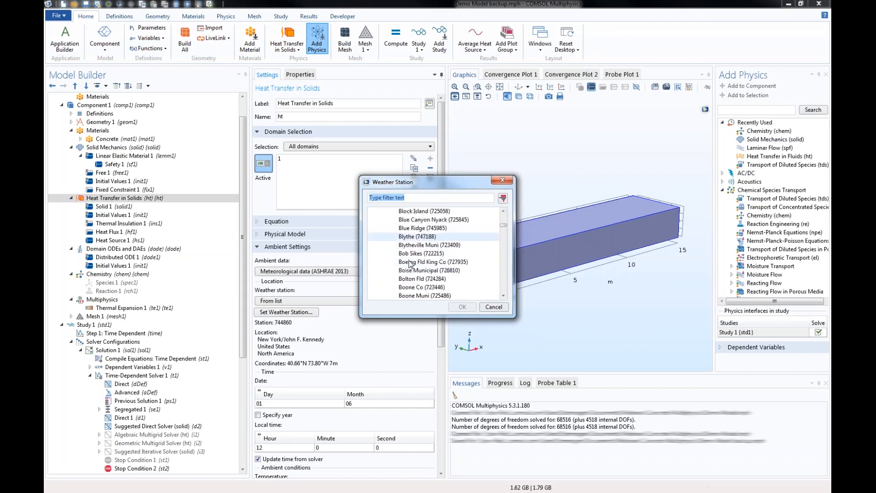
left_click(423, 287)
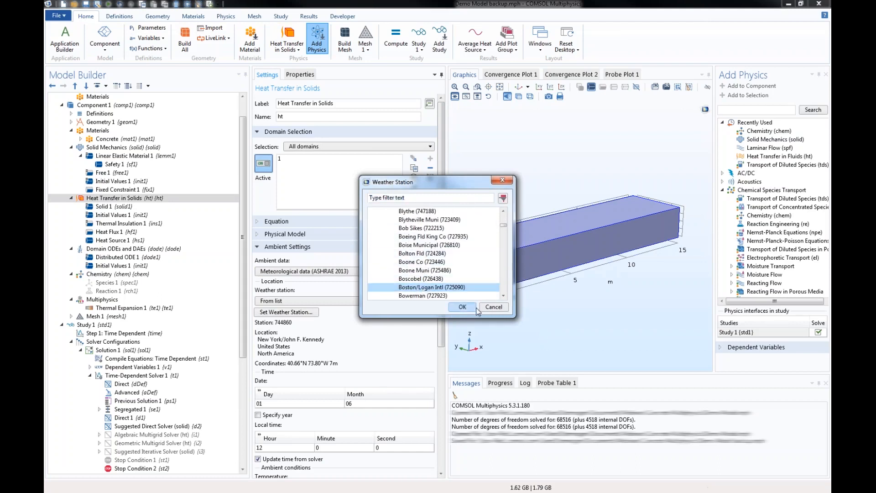
left_click(462, 306)
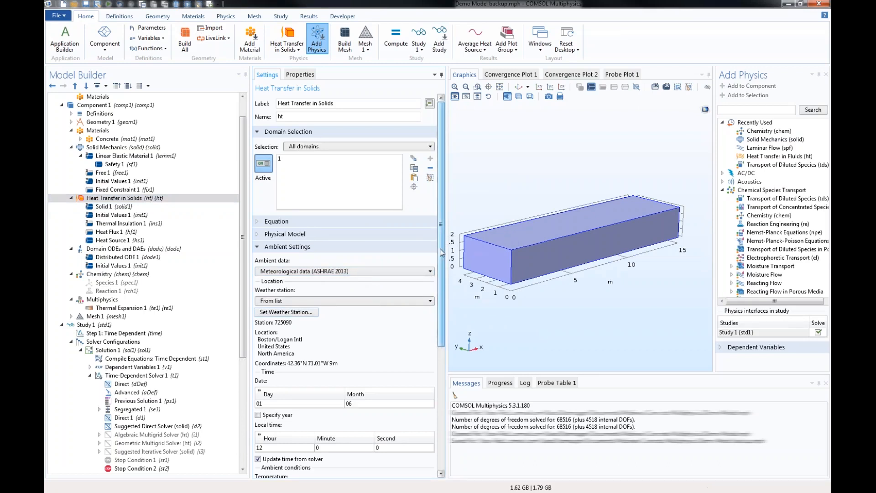
- Examine the date, local time and ambient condition settings of the meteorological data in Heat Transfer in Solids
left_click_drag(441, 253, 443, 257)
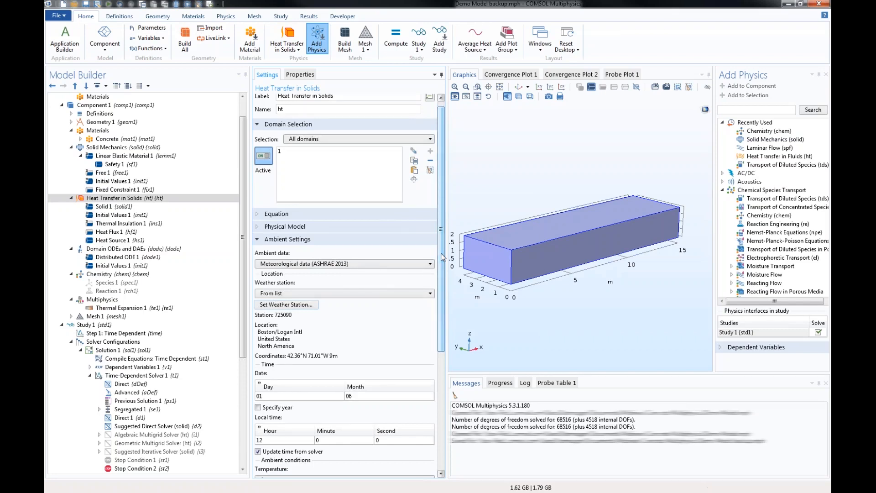
left_click_drag(441, 256, 449, 407)
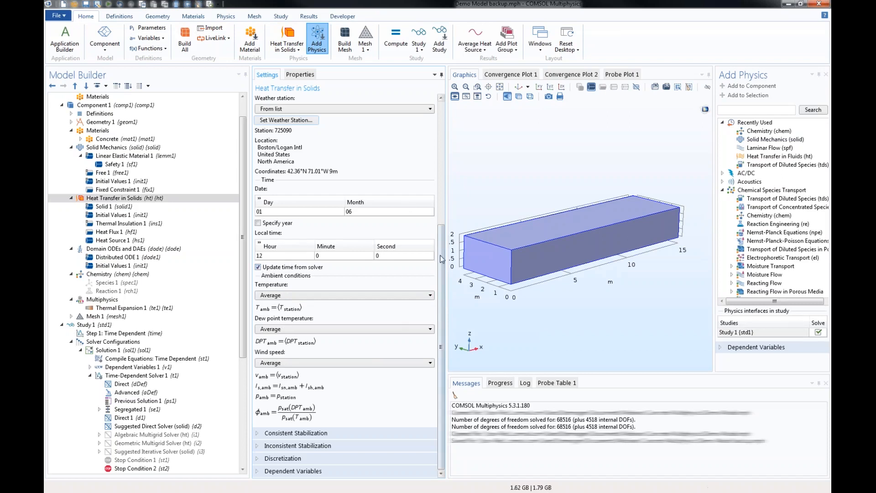
scroll(441, 258, "up", 2)
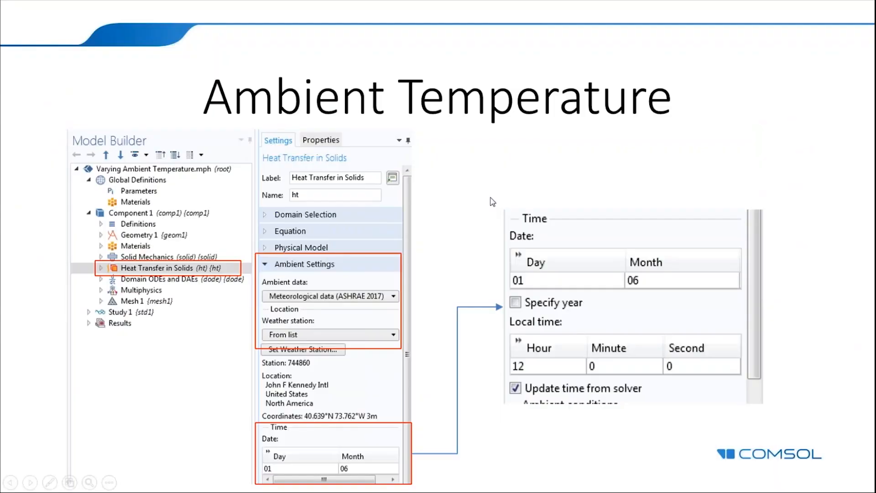
left_click(491, 198)
left_click(491, 198)
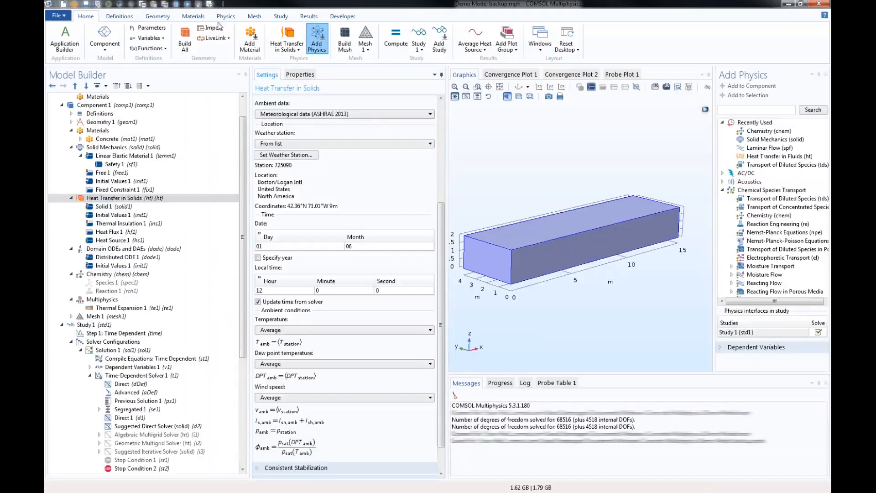
- Revert the model to the last saved version of Demo Model backup.mph
left_click(59, 16)
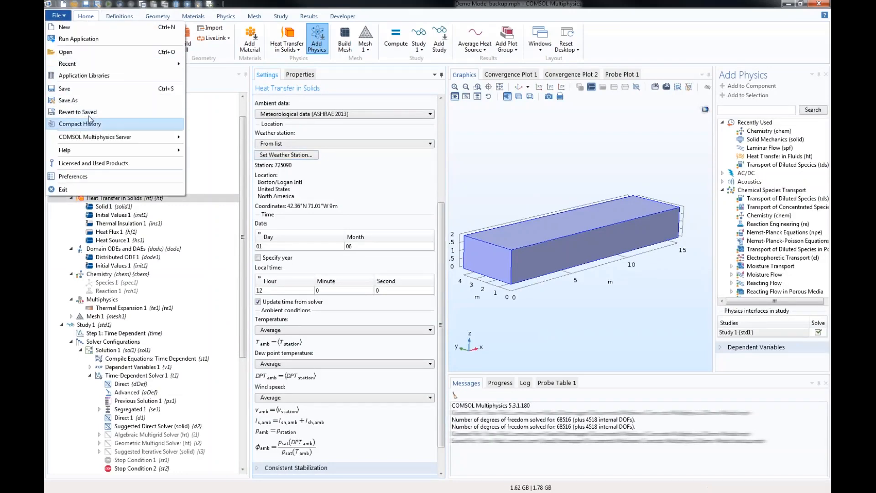
left_click(77, 111)
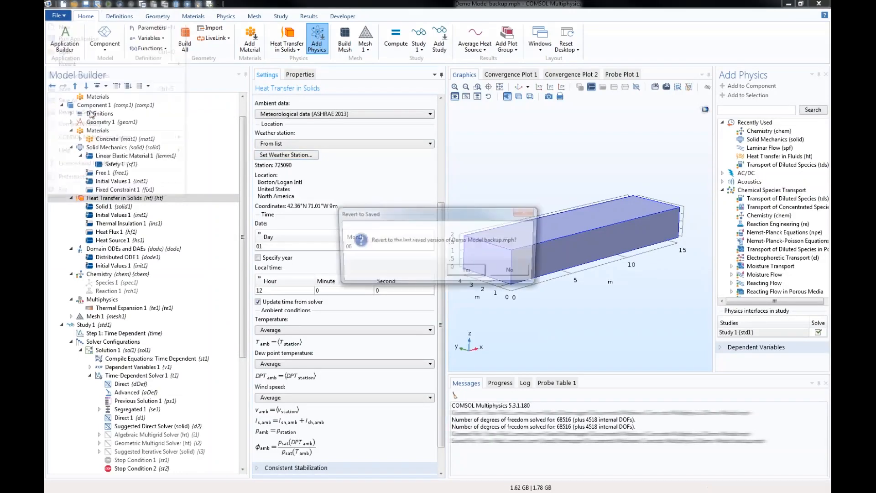
left_click(469, 271)
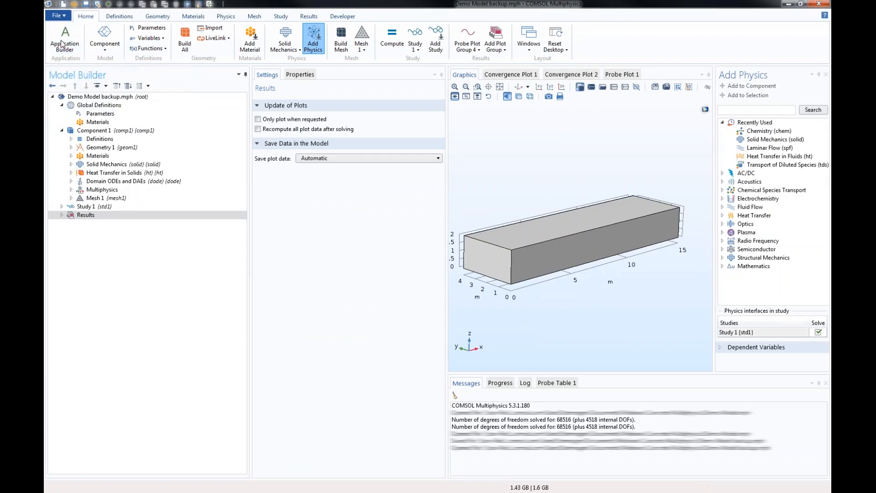
- Switch to the Application Builder and delete the existing form form1
left_click(61, 41)
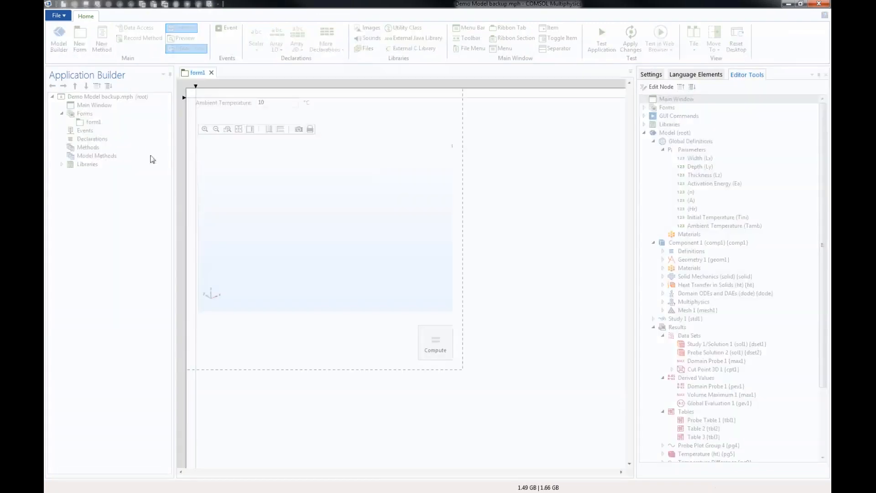
right_click(98, 123)
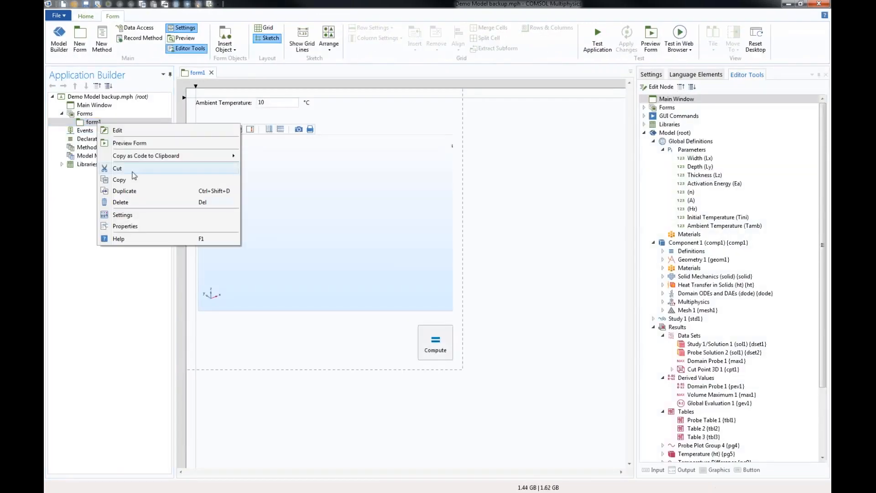
left_click(120, 203)
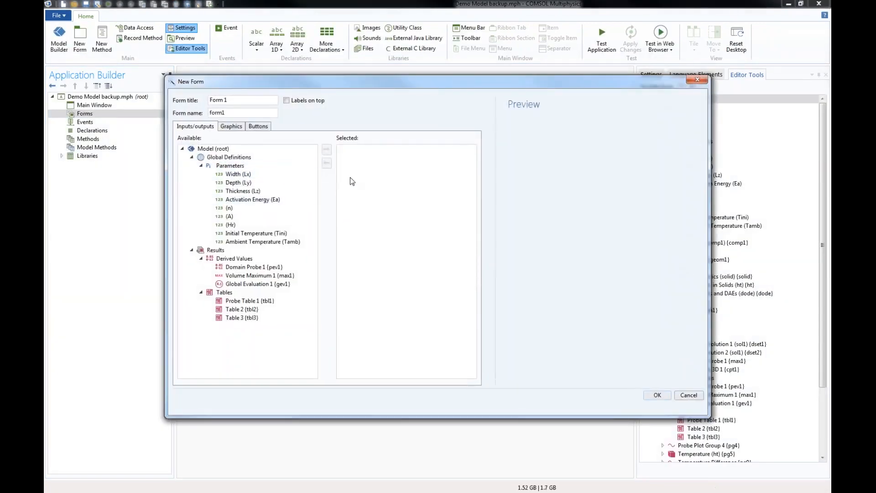
- Add the parameters Width (Lx) and Ambient Temperature (Tamb) as inputs of a new form
left_click(241, 174)
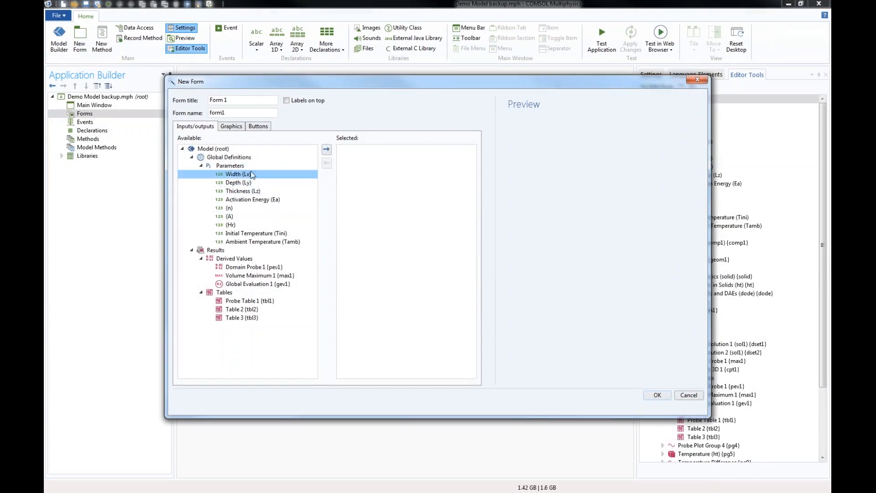
left_click(326, 150)
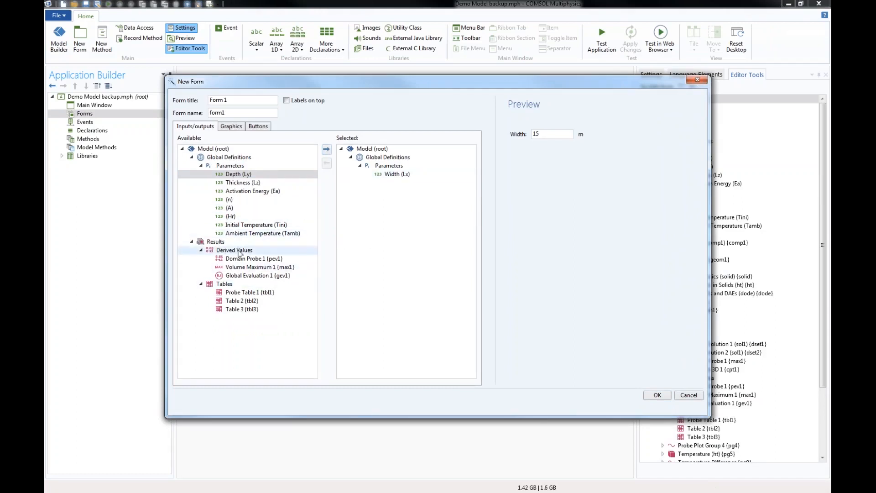
left_click(274, 233)
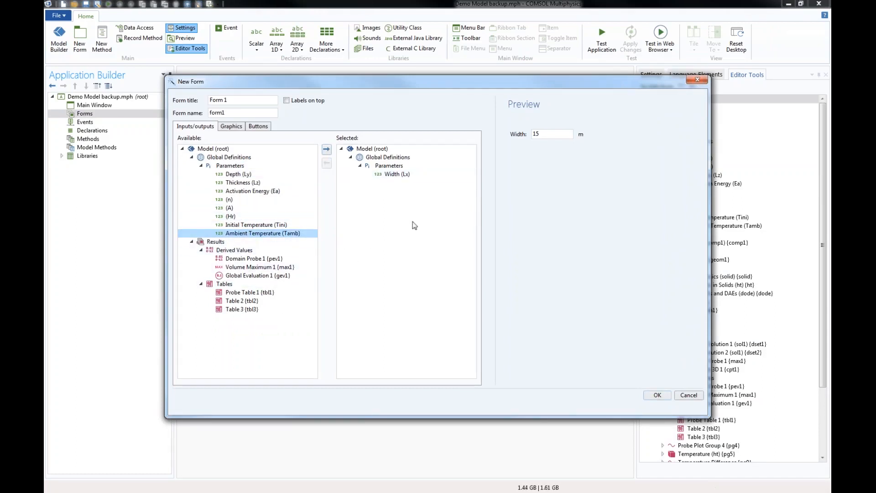
left_click(326, 150)
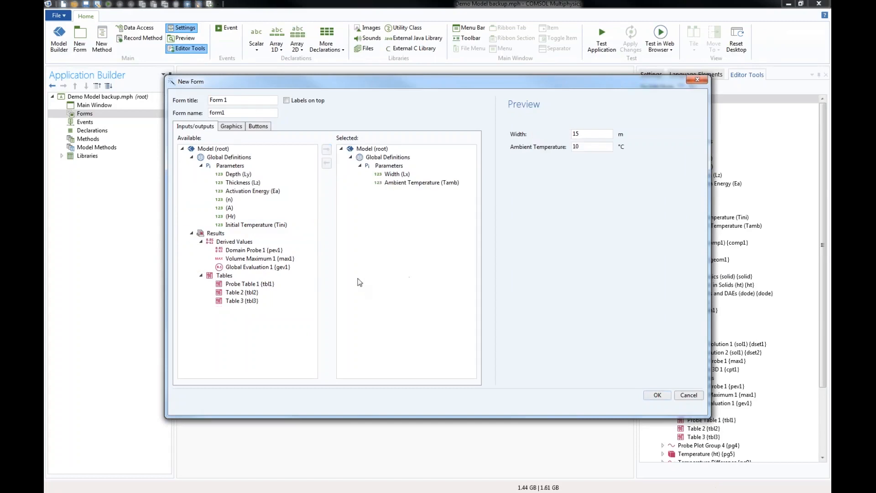
- Add graphics for Geometry 1 and the Maximum Tensile Stress plot to the new form
left_click(231, 127)
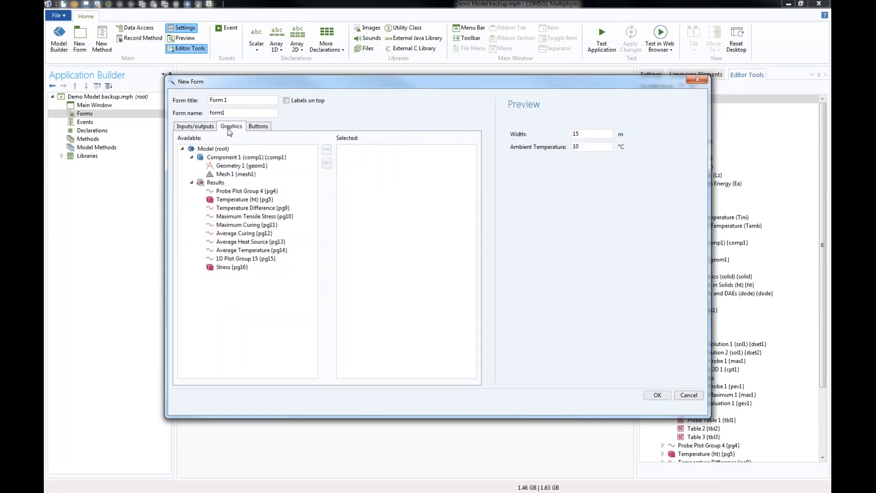
left_click(229, 166)
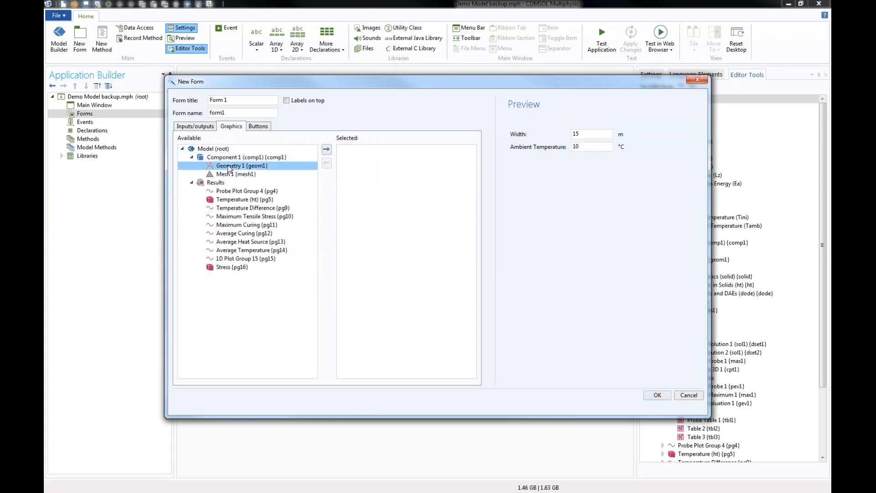
left_click(327, 149)
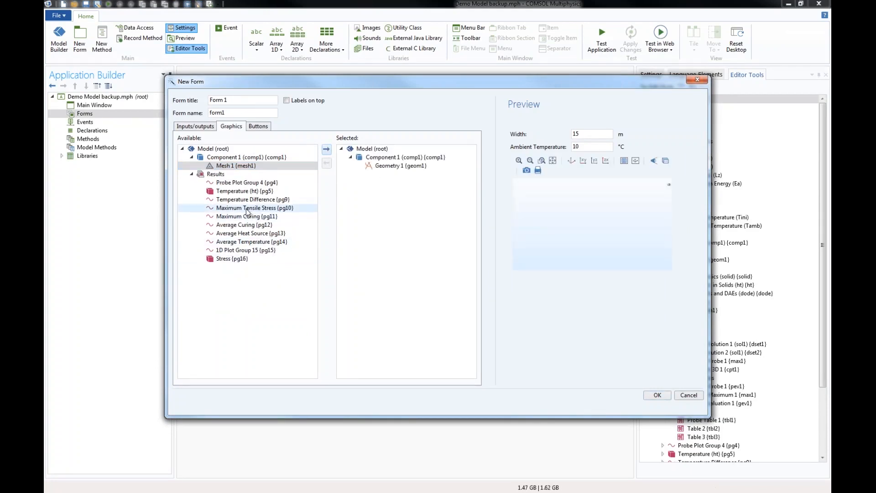
left_click(247, 211)
left_click(327, 150)
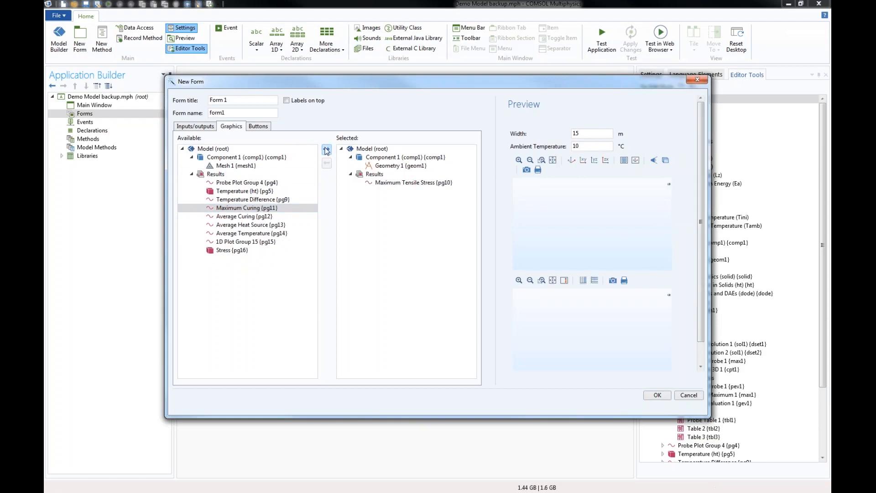
- Add buttons for Plot Geometry 1 and Compute Study 1, and create the form
left_click(257, 127)
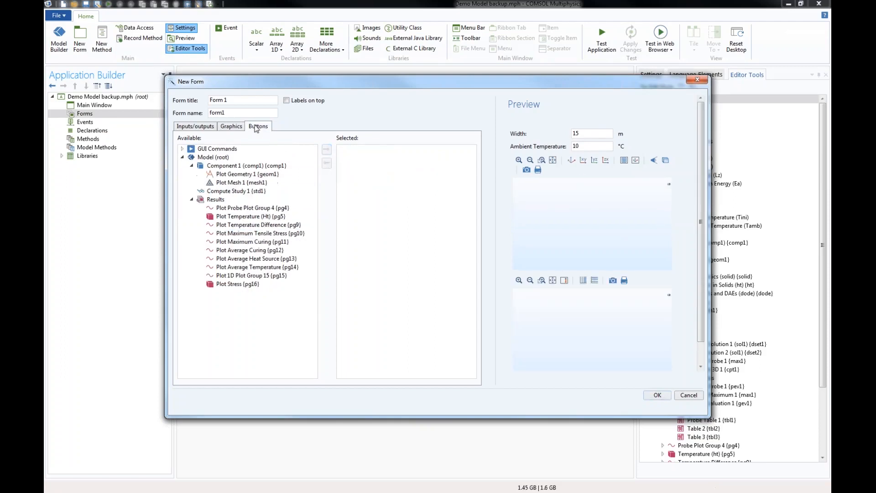
left_click(254, 174)
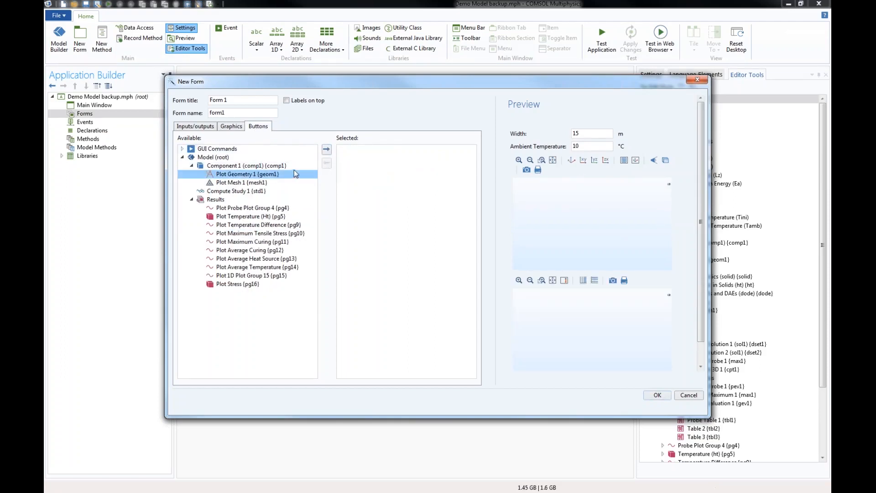
left_click(327, 150)
left_click(233, 183)
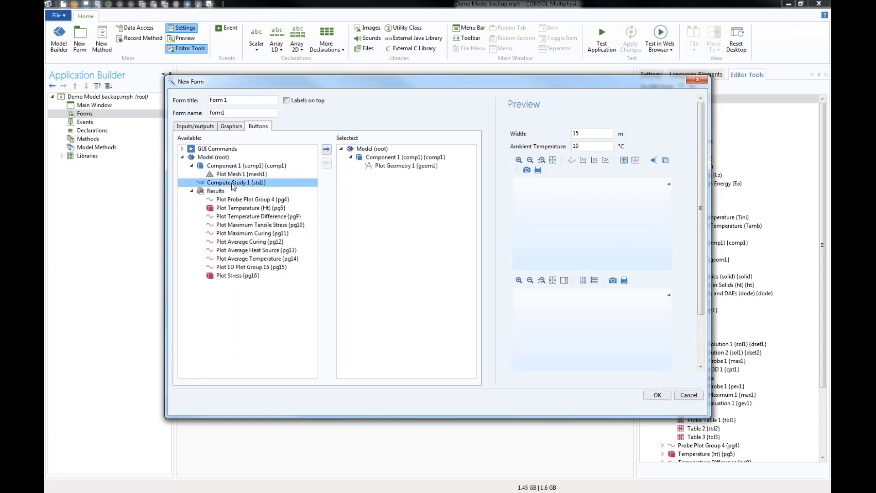
left_click(327, 150)
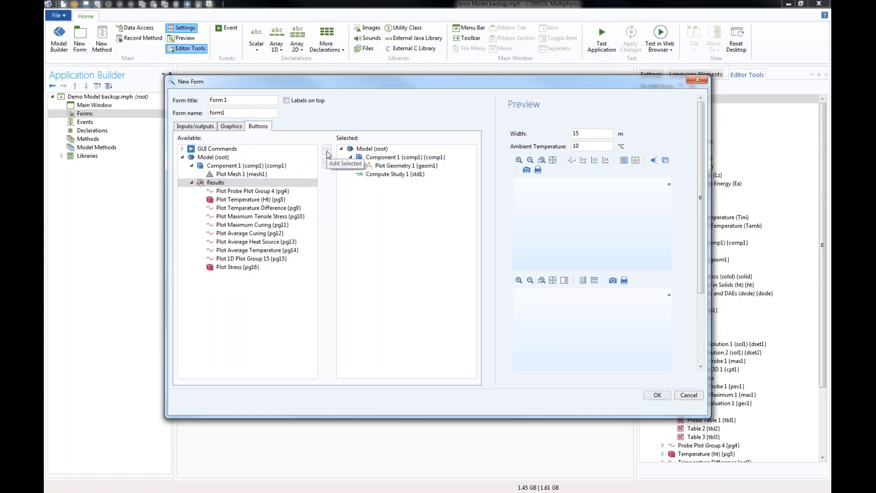
left_click(657, 396)
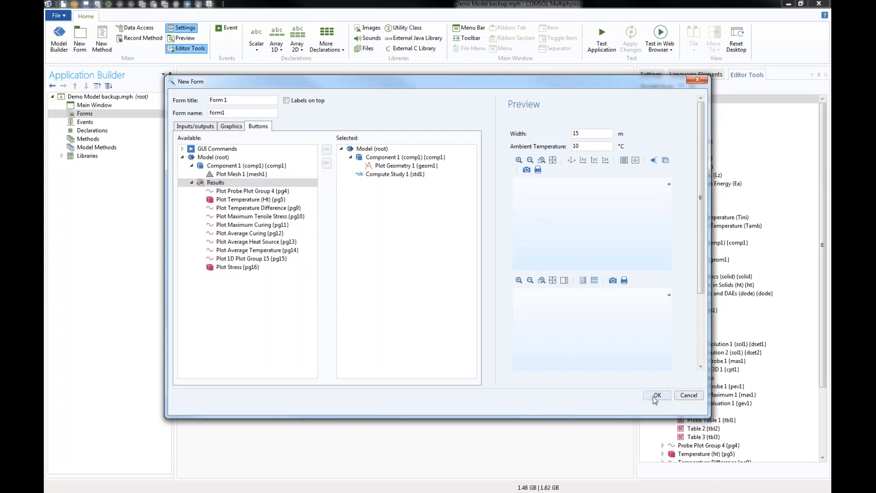
- Place the Maximum Tensile Stress graphics beside the geometry graphics on the form and enlarge both to matching heights
left_click_drag(335, 327, 553, 217)
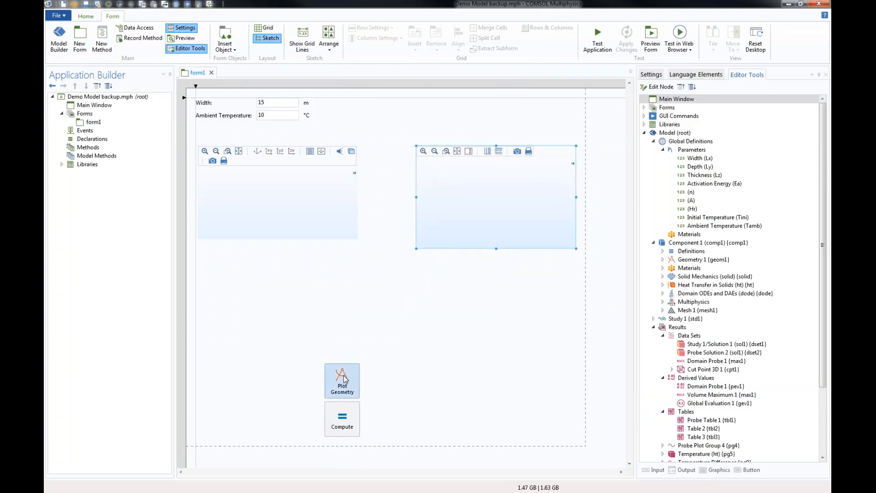
left_click(330, 217)
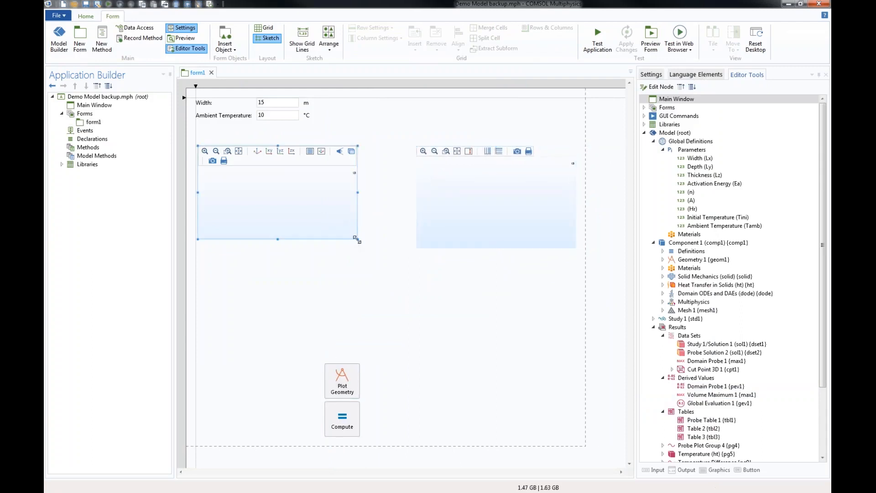
left_click_drag(355, 240, 379, 305)
left_click(446, 228)
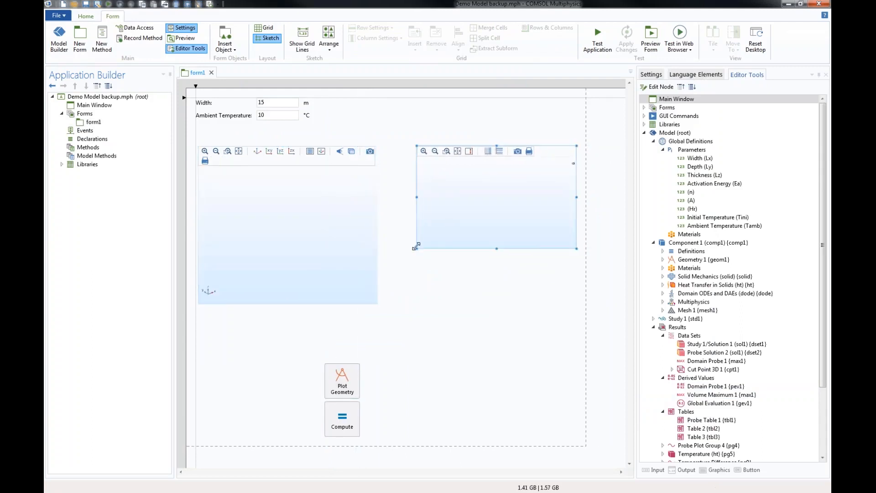
left_click_drag(417, 248, 395, 302)
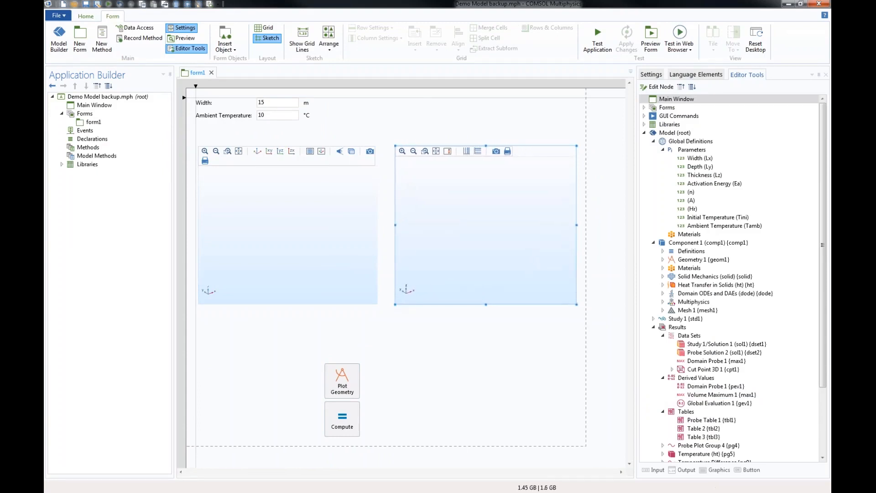
- Arrange the Plot Geometry and Compute buttons side by side directly beneath the two graphics objects
left_click_drag(361, 374, 359, 328)
left_click_drag(347, 410, 433, 309)
left_click(263, 336)
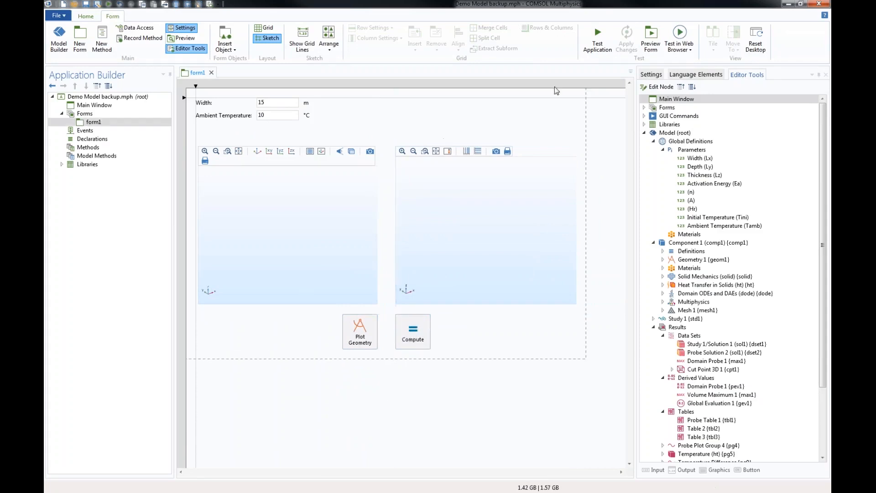
- Run a test of the application, set its Width to 12 m and plot the updated geometry
left_click(597, 43)
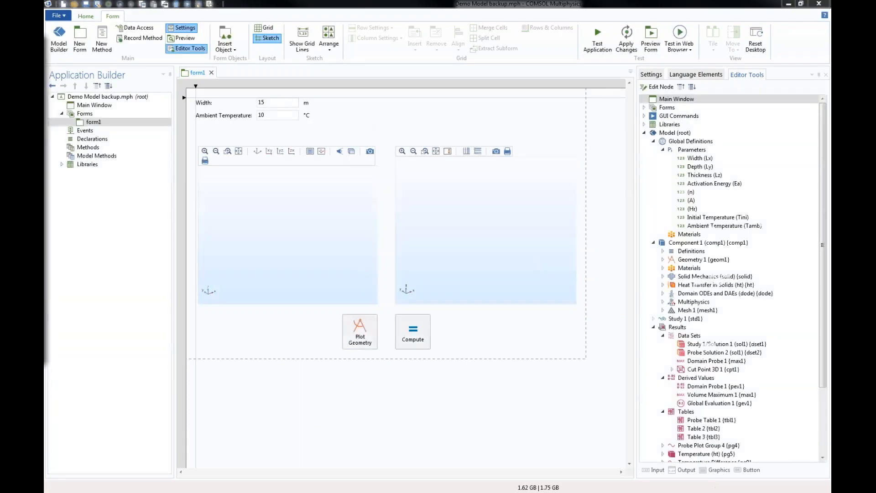
left_click_drag(301, 94, 390, 82)
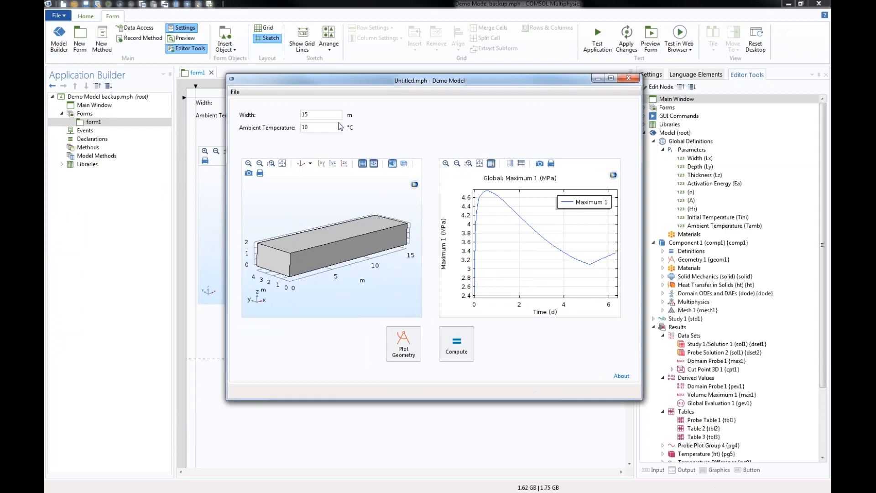
double_click(328, 117)
type("12")
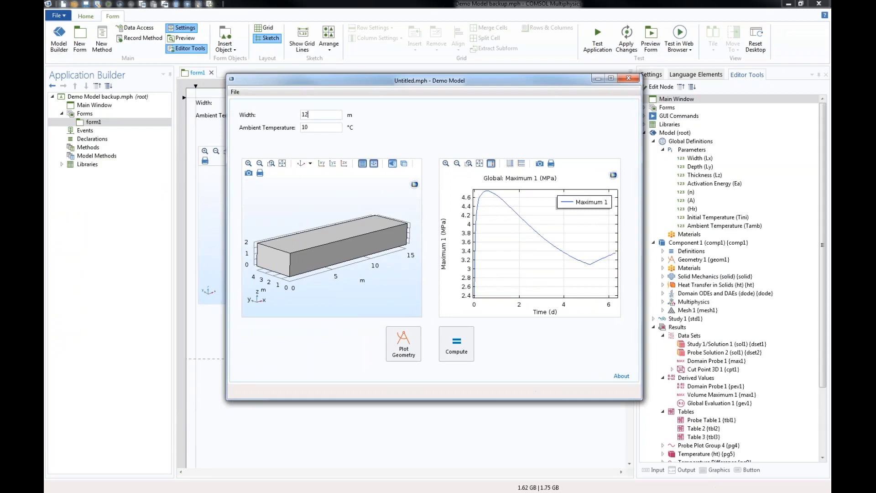
left_click(404, 335)
- Set the test app's Ambient Temperature to 20 °C and start computing the solution
double_click(312, 128)
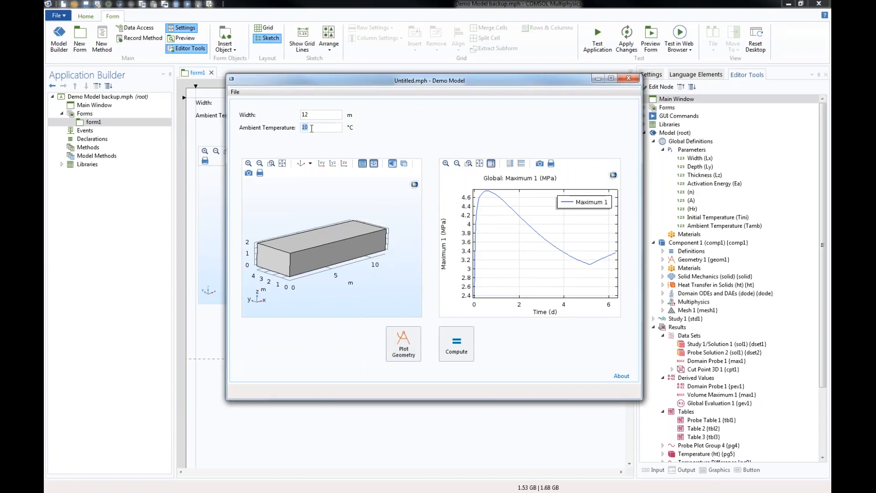
type("20")
left_click(452, 353)
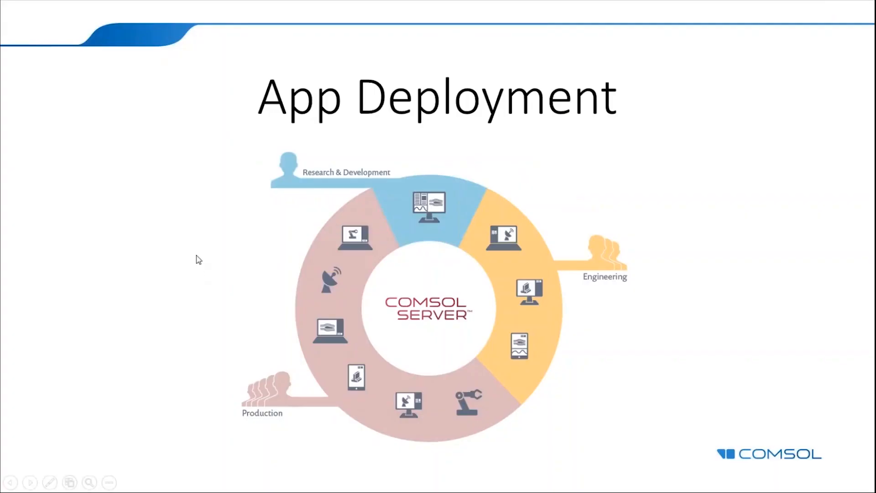
key("Right")
key("Right")
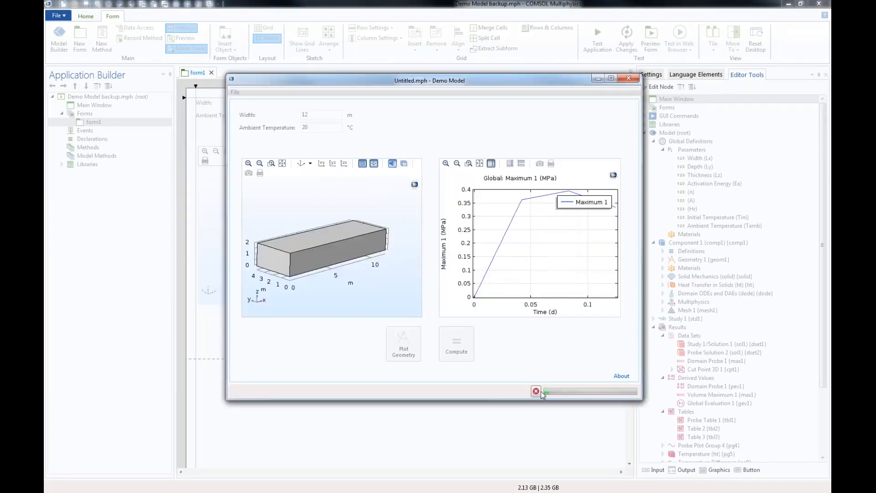
- Cancel the running computation and close the test app, returning to the Model Builder
left_click(537, 392)
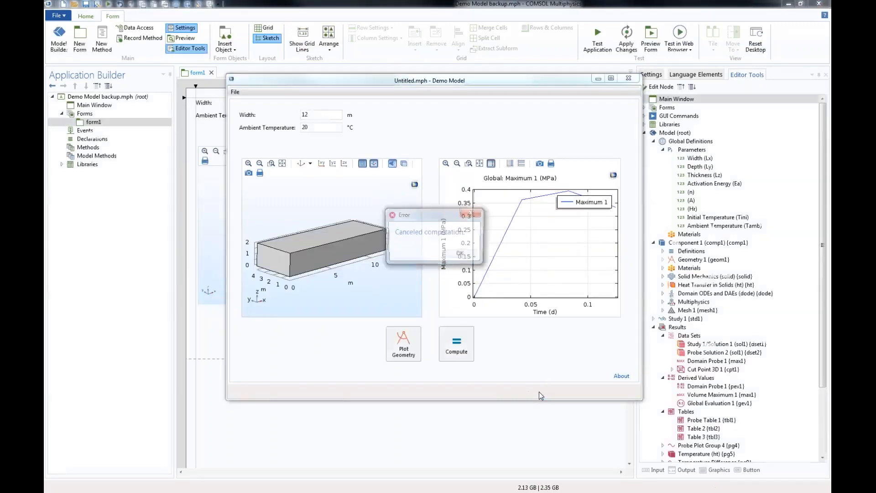
left_click(460, 254)
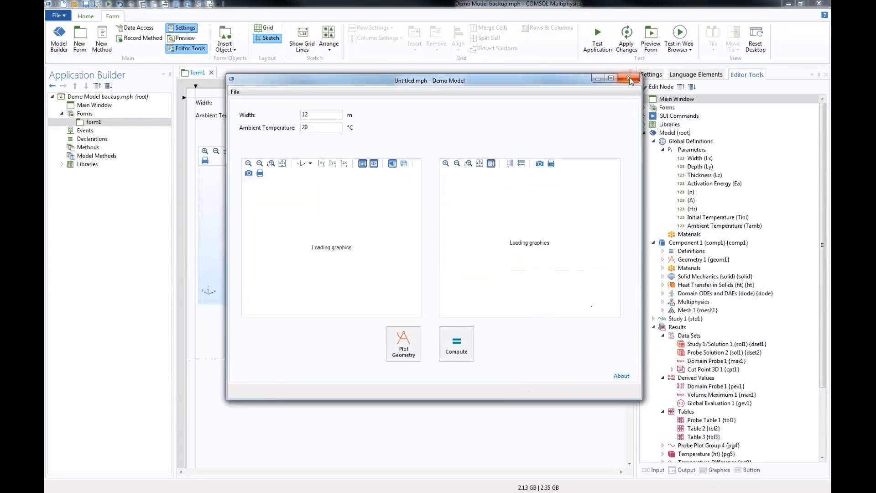
left_click(629, 78)
left_click(69, 43)
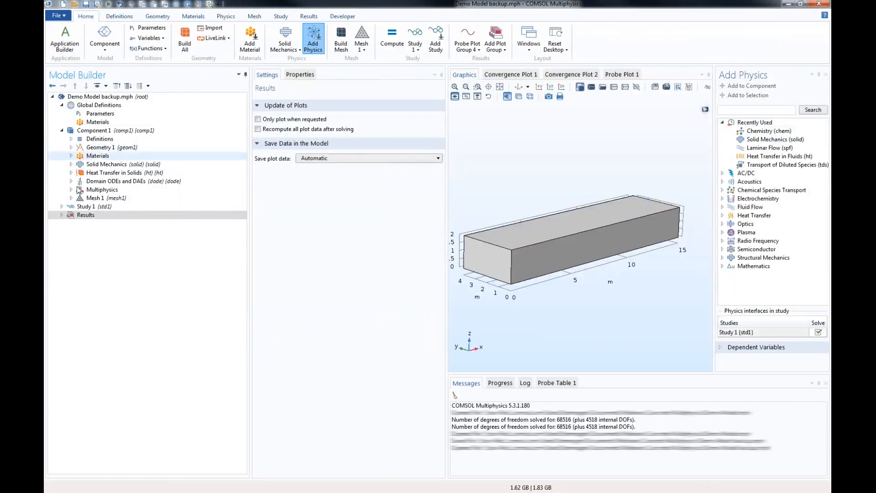
- Add a Safety feature to Linear Elastic Material 1 under Solid Mechanics, with Rankine Isotropic as the failure criterion
left_click(71, 164)
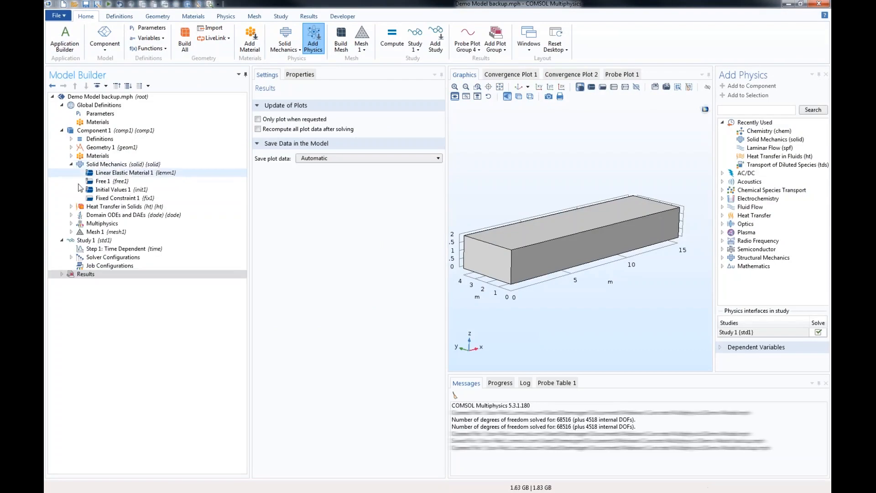
left_click(108, 173)
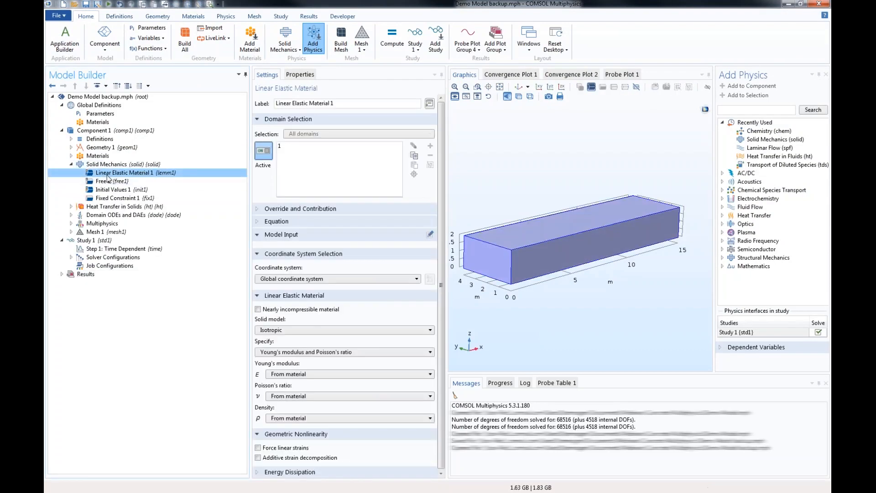
right_click(108, 176)
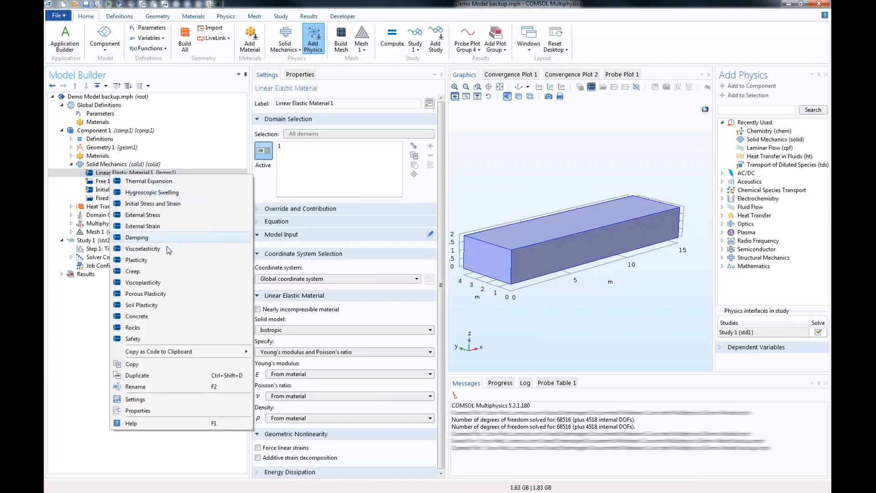
left_click(146, 338)
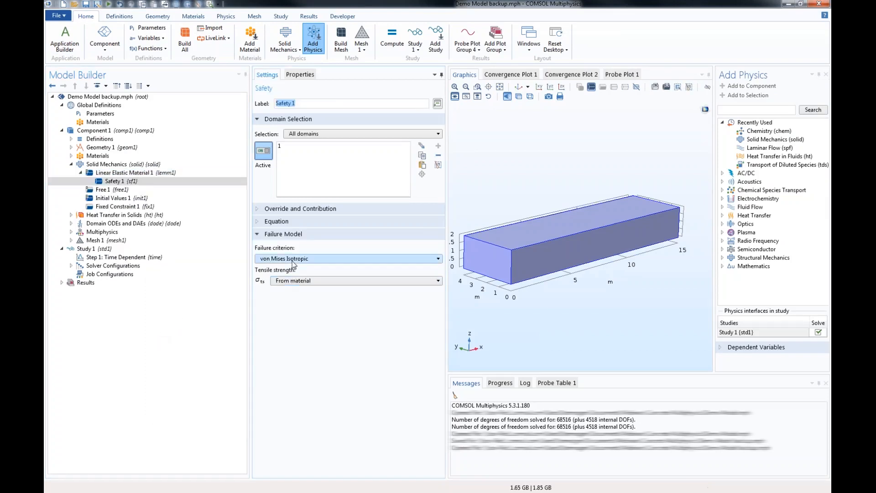
left_click(274, 259)
left_click(292, 282)
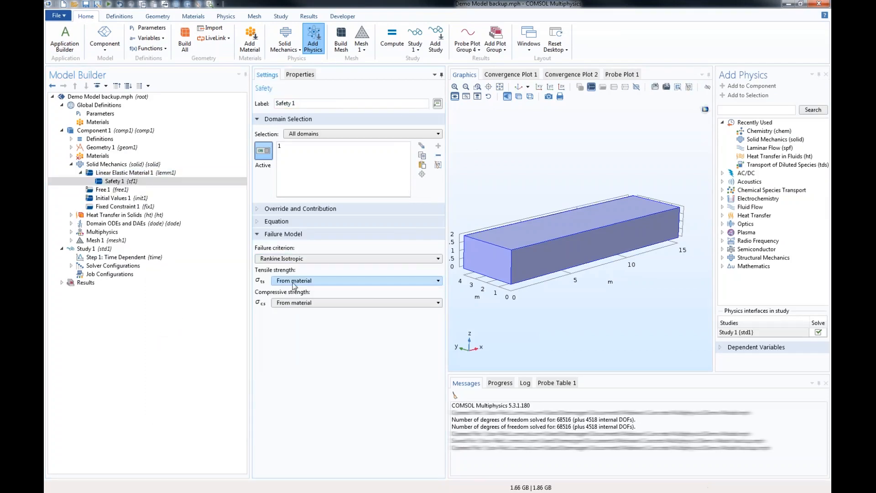
- Define the Safety feature's tensile strength as 2[MPa] and compressive strength as 20[MPa], both user defined
left_click(293, 282)
left_click(310, 293)
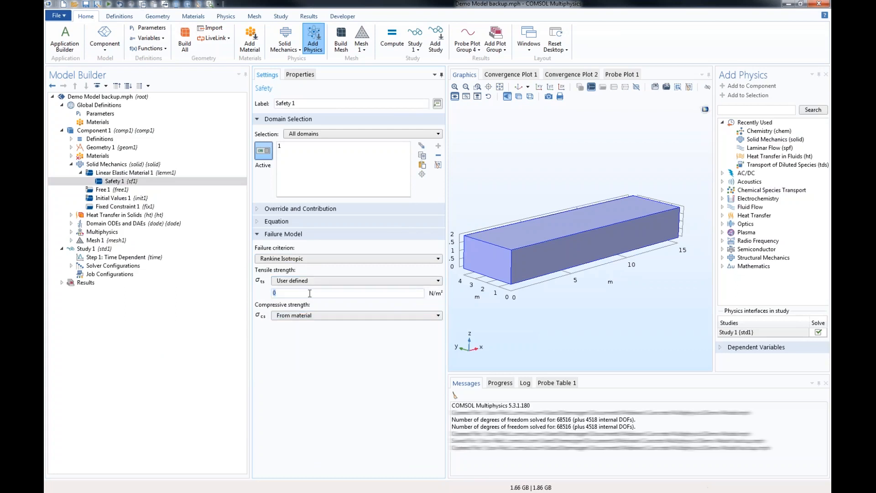
type("2[MPa")
left_click(326, 316)
left_click(300, 328)
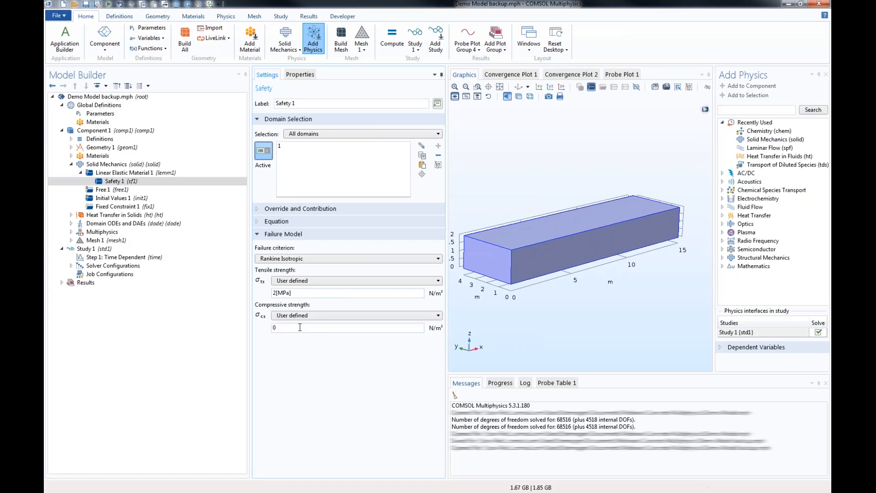
double_click(300, 327)
type("20[MPa")
key("Tab")
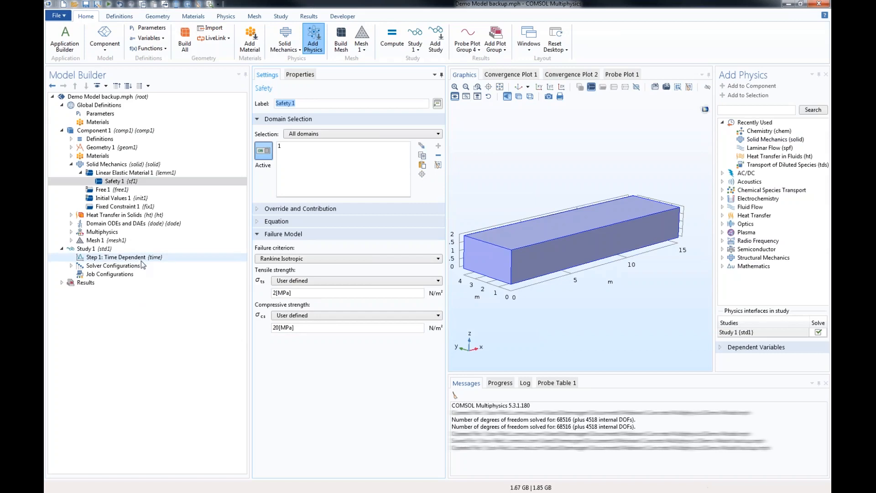
- Update the Study 1 solution to include the new Safety feature without recomputing
left_click(87, 249)
right_click(91, 249)
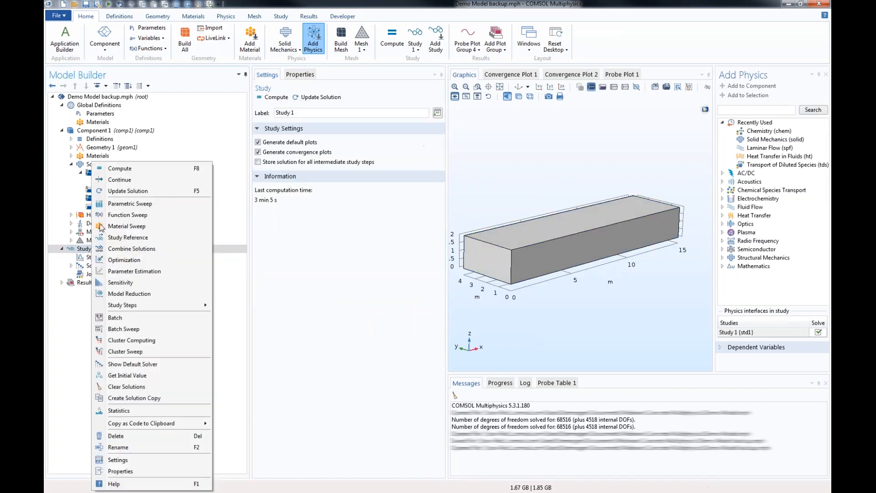
left_click(68, 184)
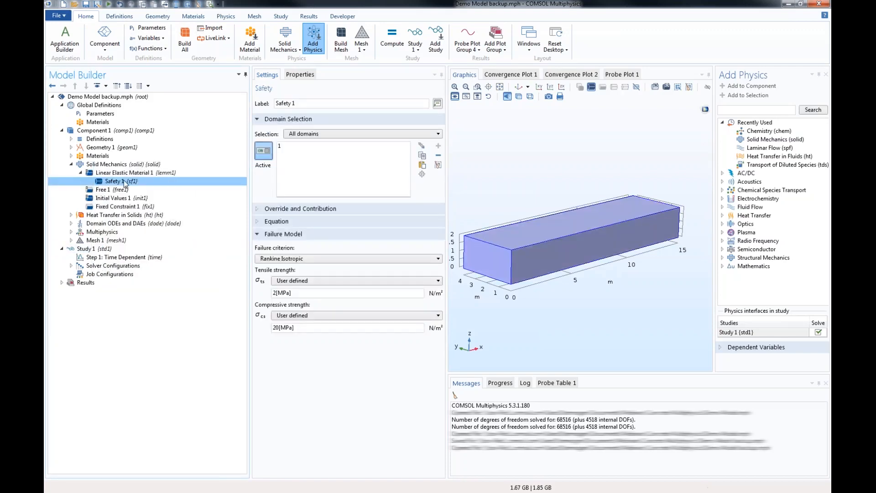
left_click(86, 249)
right_click(89, 251)
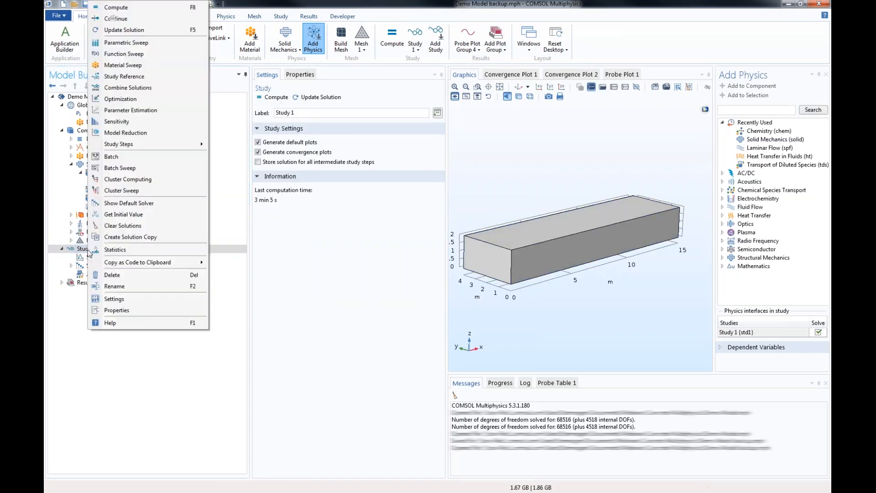
left_click(127, 31)
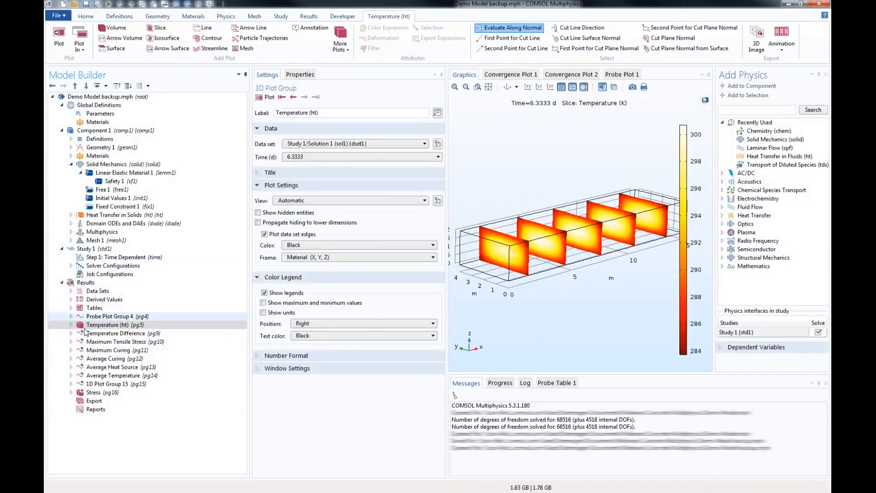
- Change the expression of Slice 1 in the Temperature (ht) plot group to solid.lemm1.sf1.s_f (Rankine safety factor) and plot it
left_click(71, 324)
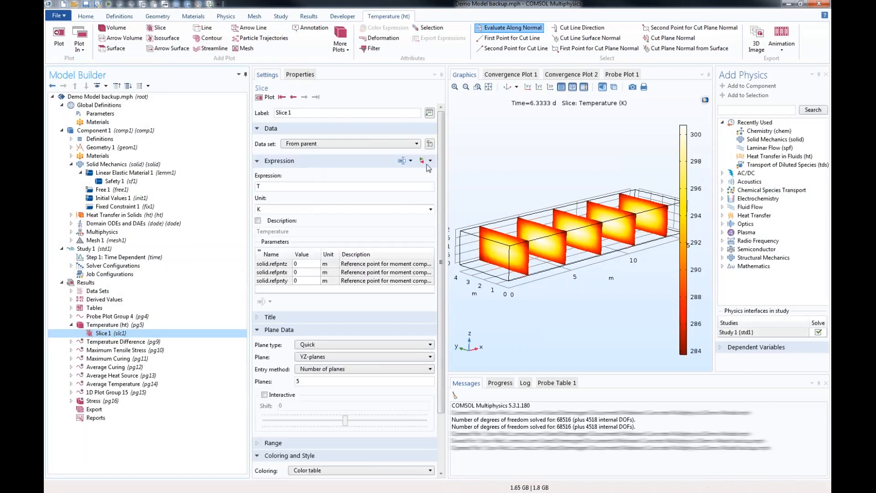
left_click(422, 160)
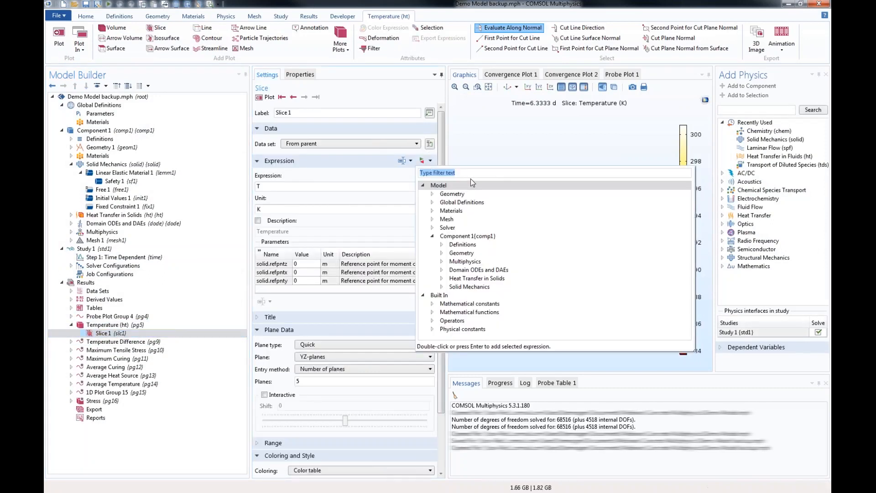
left_click(442, 287)
scroll(443, 295, "down", 3)
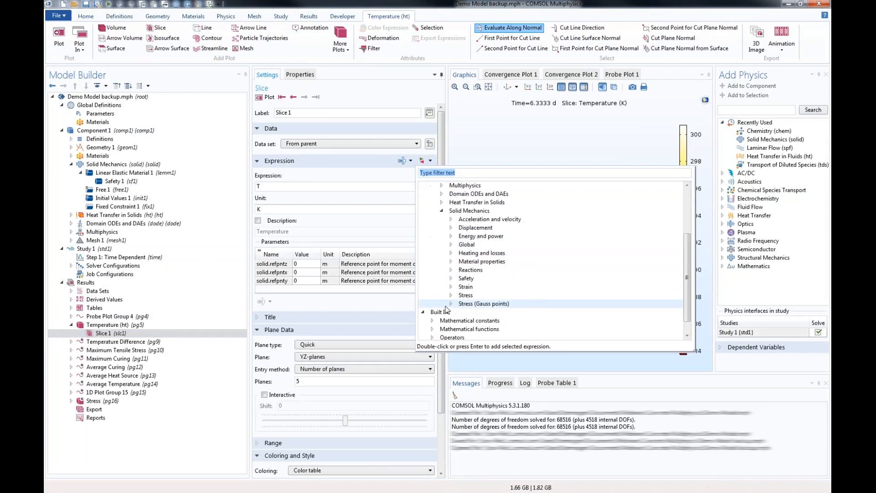
left_click(451, 279)
left_click(461, 287)
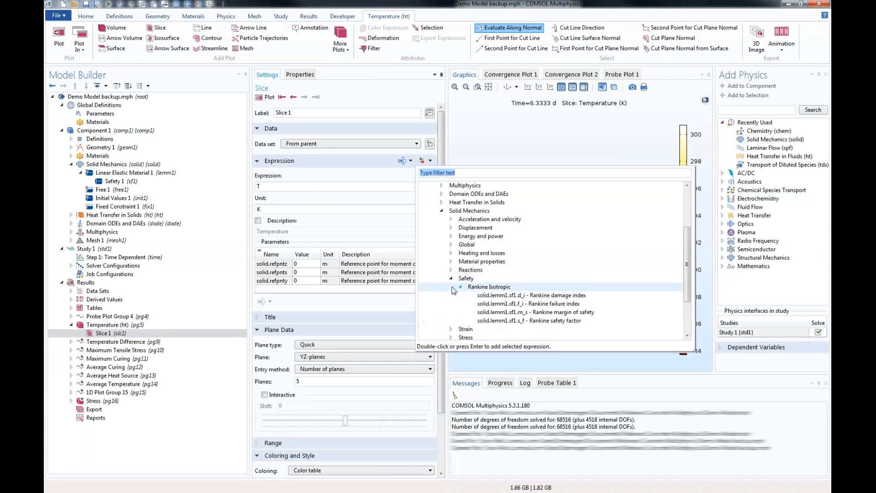
scroll(461, 288, "down", 1)
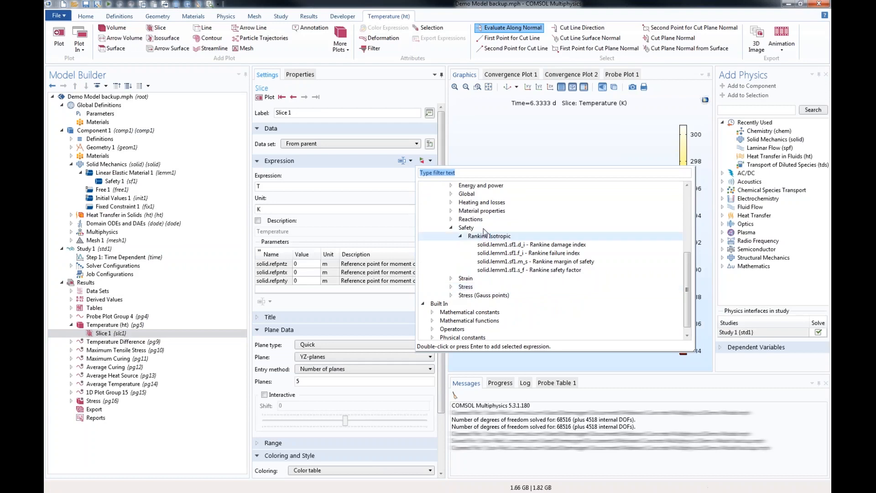
double_click(568, 270)
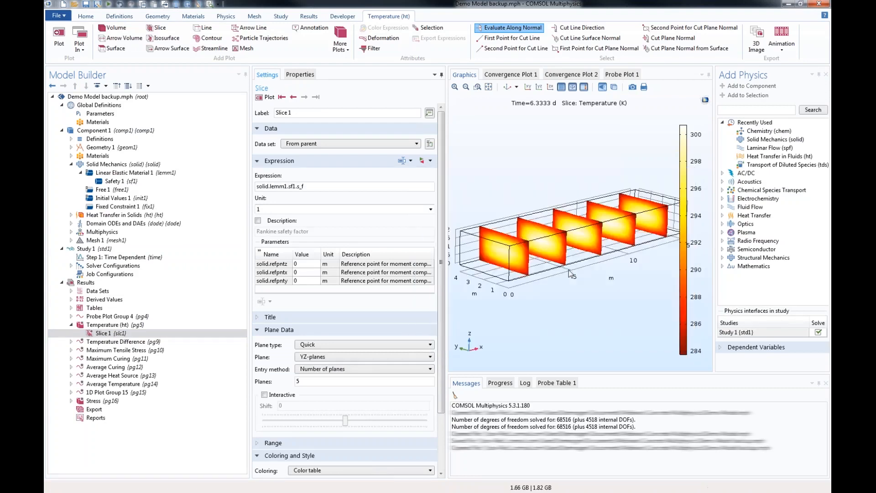
left_click(265, 96)
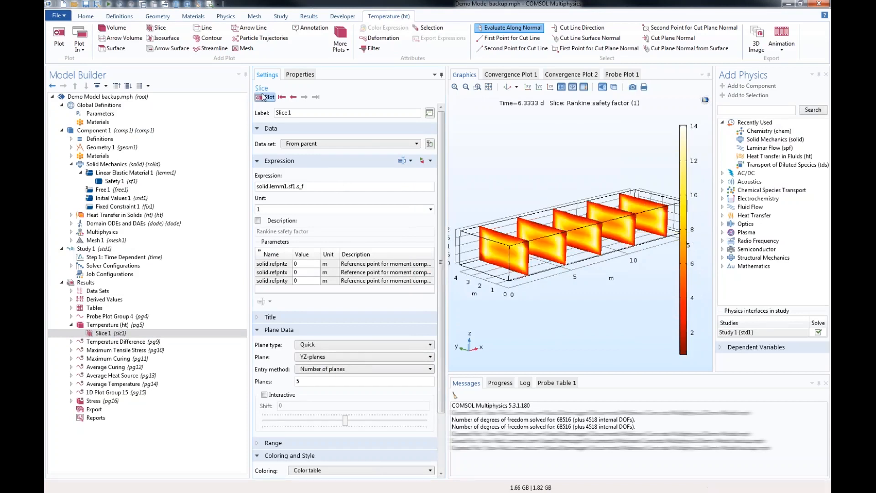